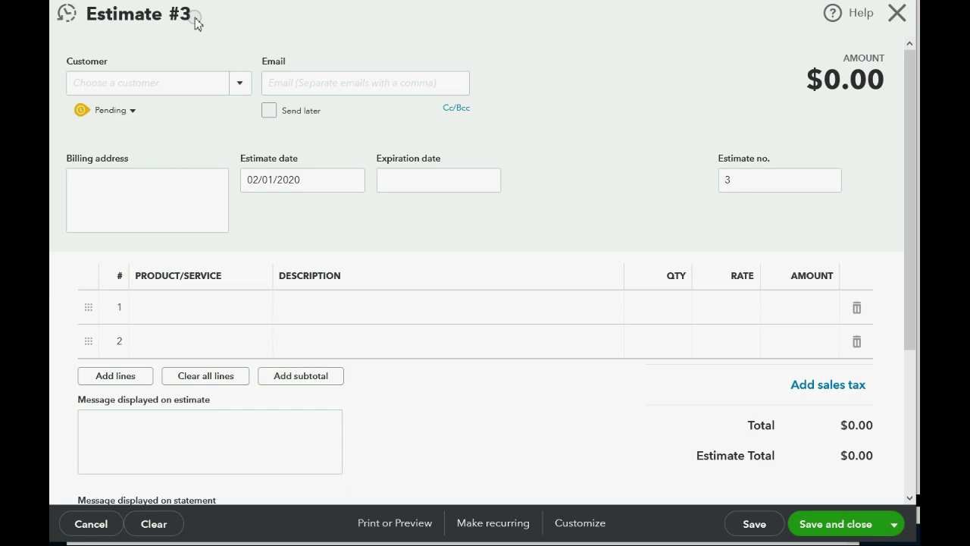
- Set the customer to Kirschbaum:Southwoods Road Building and keep the estimate date 02/01/2020
left_click(239, 82)
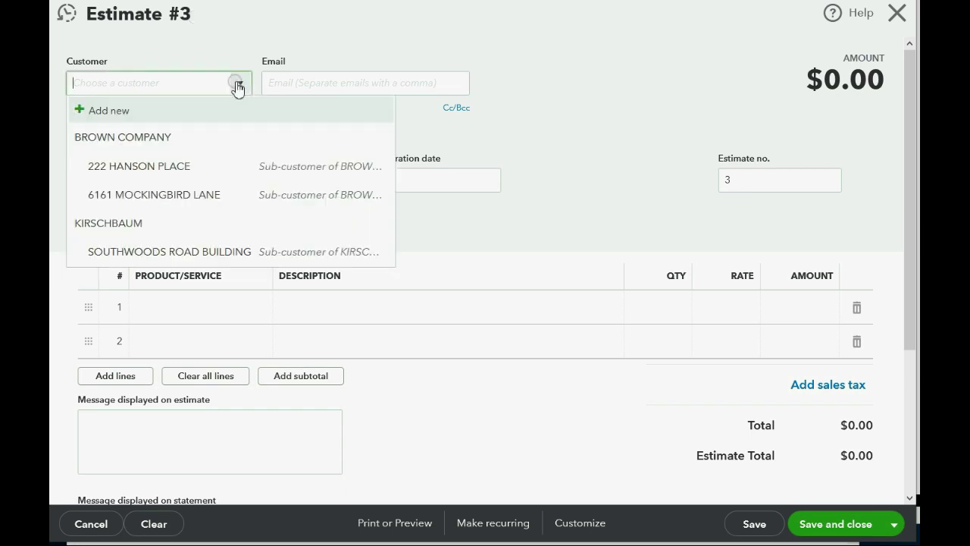
left_click(194, 253)
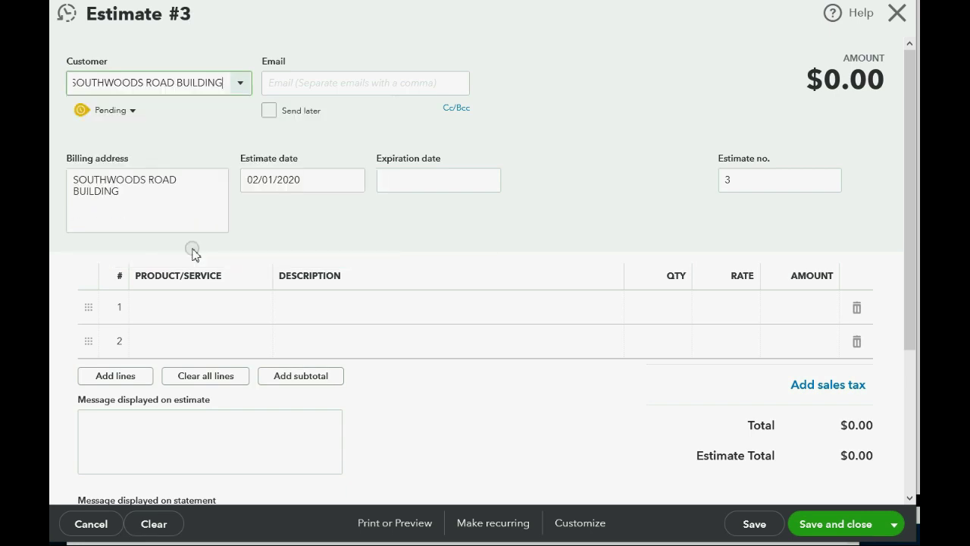
left_click(353, 182)
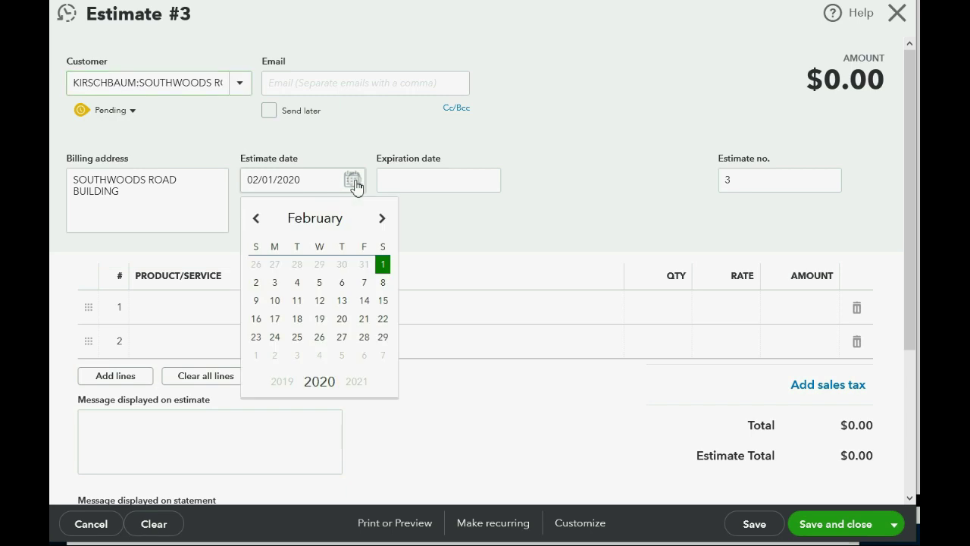
left_click(382, 265)
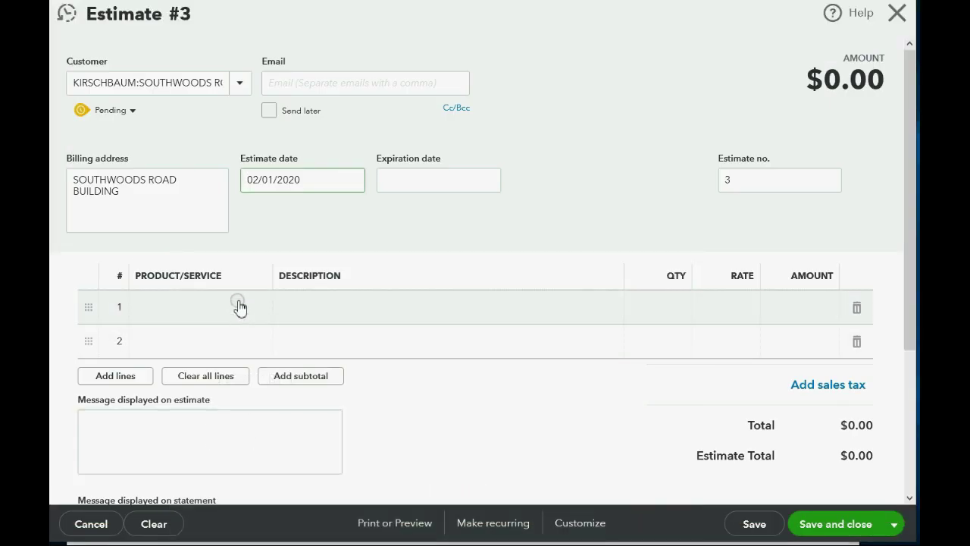
- Add CARPENTRY on line 1 and ELECTRICAL WORK on line 2, each with quantity 30
left_click(254, 307)
left_click(266, 309)
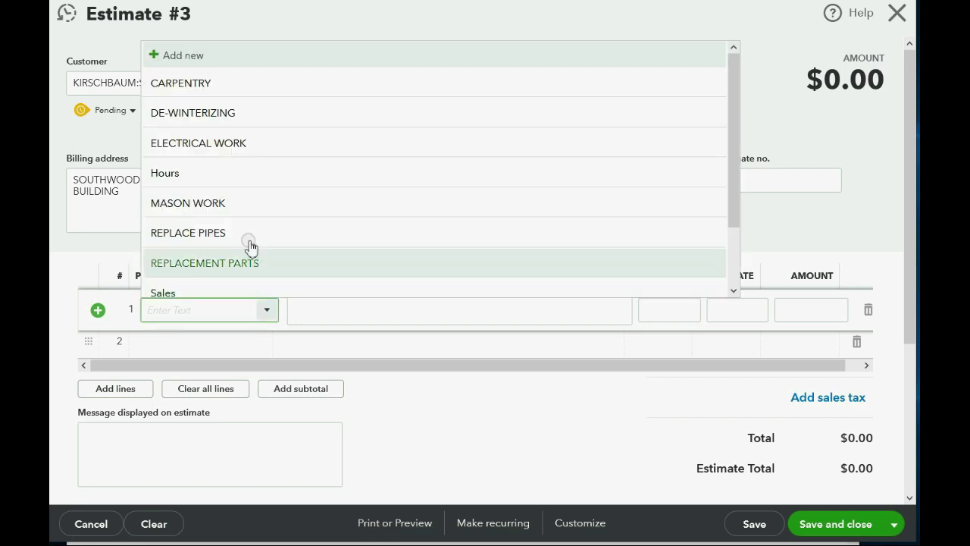
left_click(250, 82)
left_click(688, 309)
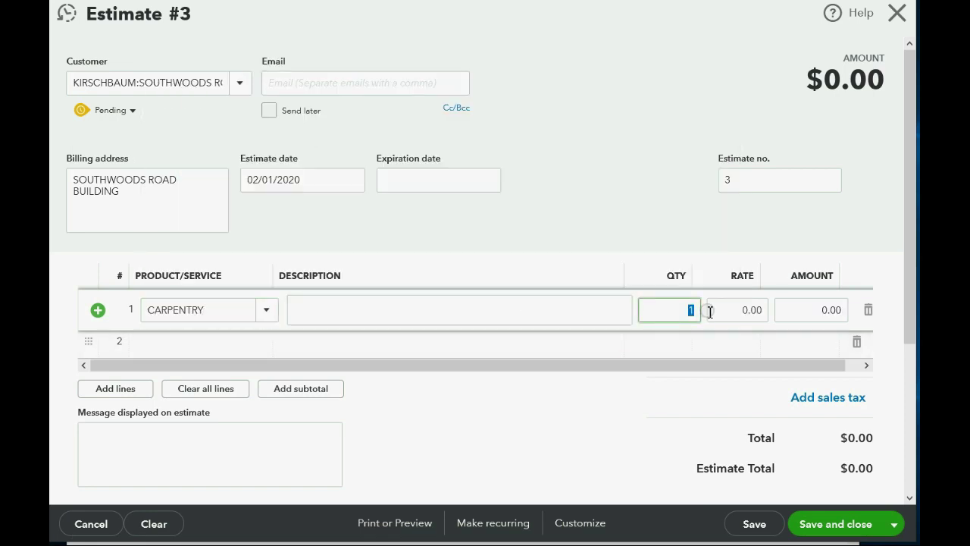
type("30")
key("Tab")
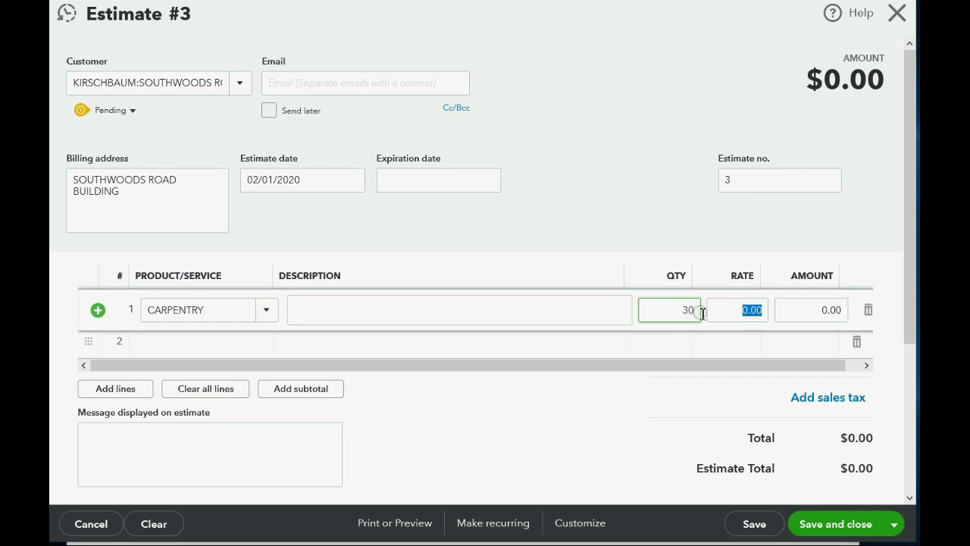
left_click(264, 345)
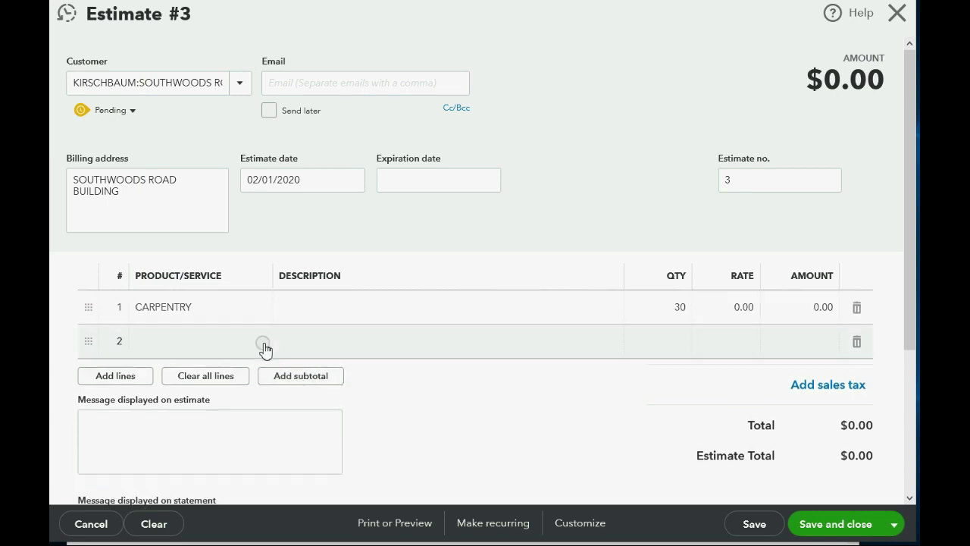
left_click(265, 346)
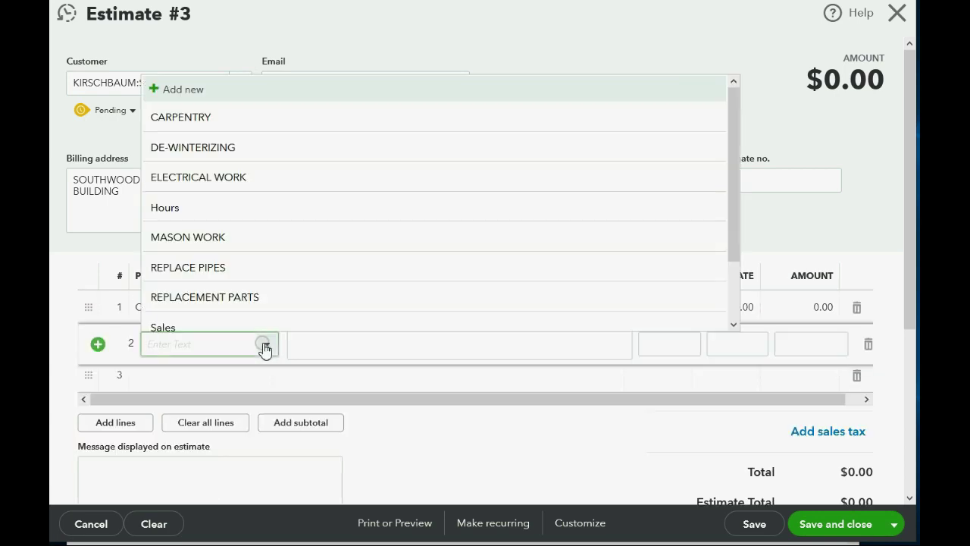
left_click(225, 182)
left_click(674, 346)
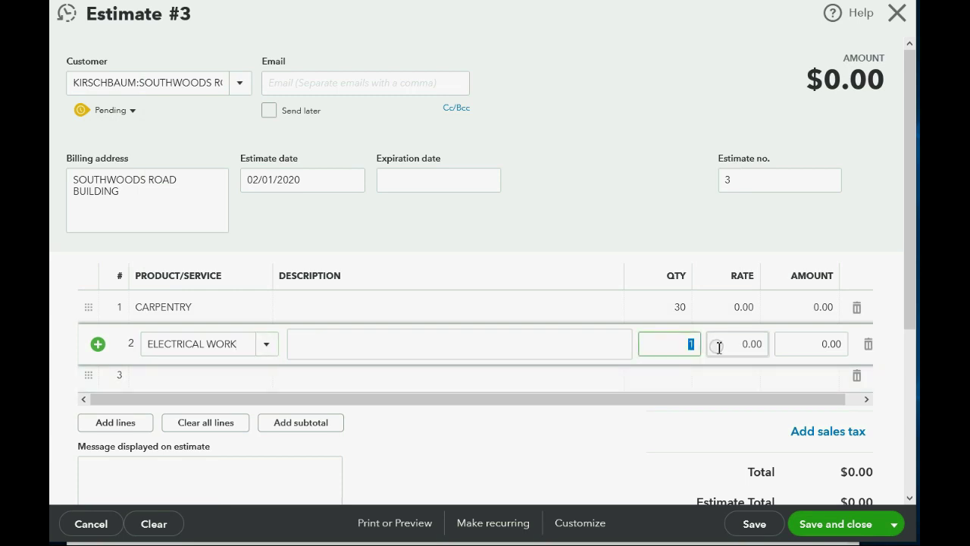
type("30")
left_click(719, 346)
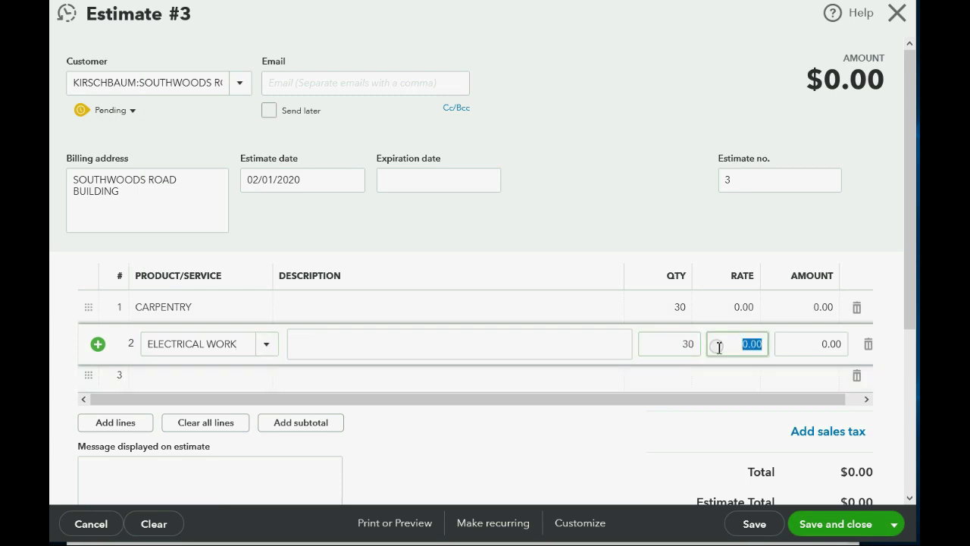
key("alt+Tab")
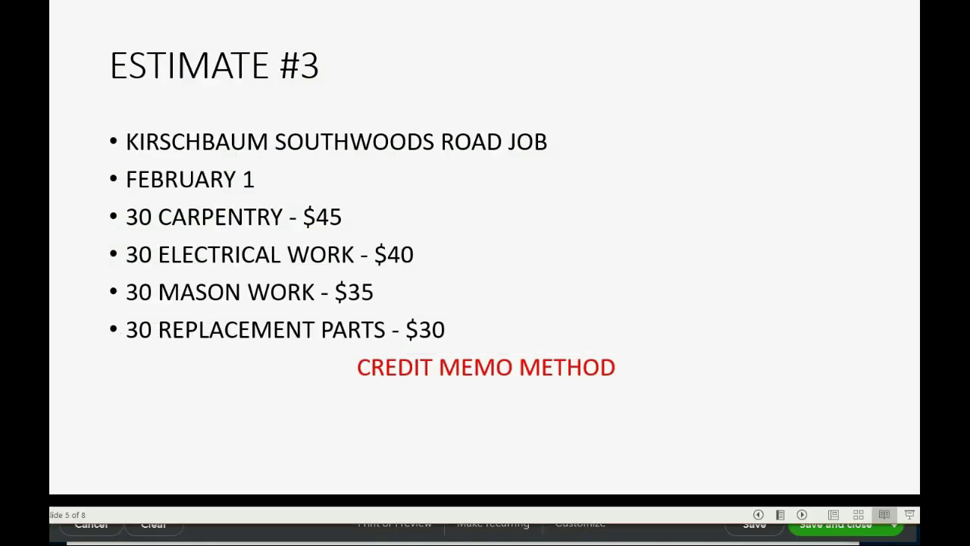
key("alt+Tab")
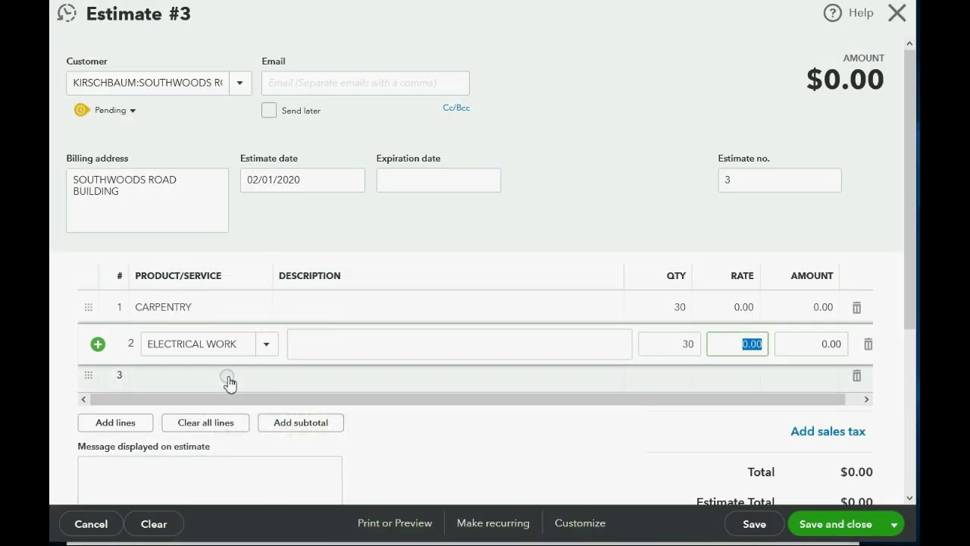
- Add MASON WORK on line 3 and REPLACEMENT PARTS on line 4, each with quantity 30
left_click(238, 376)
left_click(267, 377)
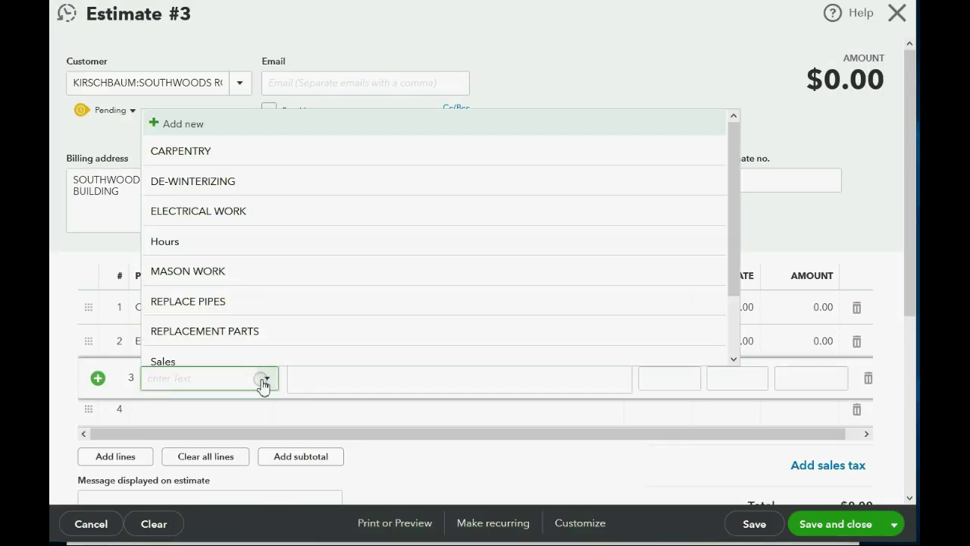
left_click(234, 280)
left_click(684, 376)
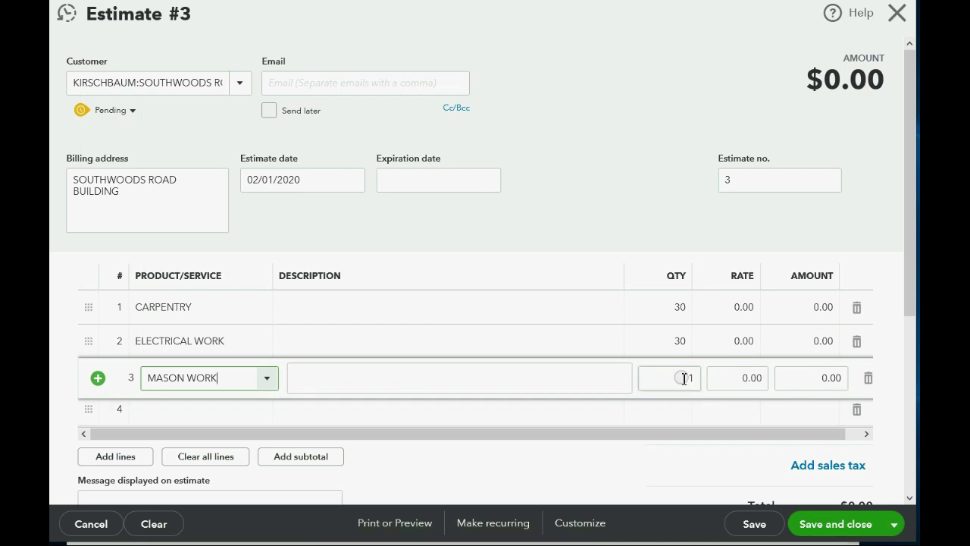
type("30")
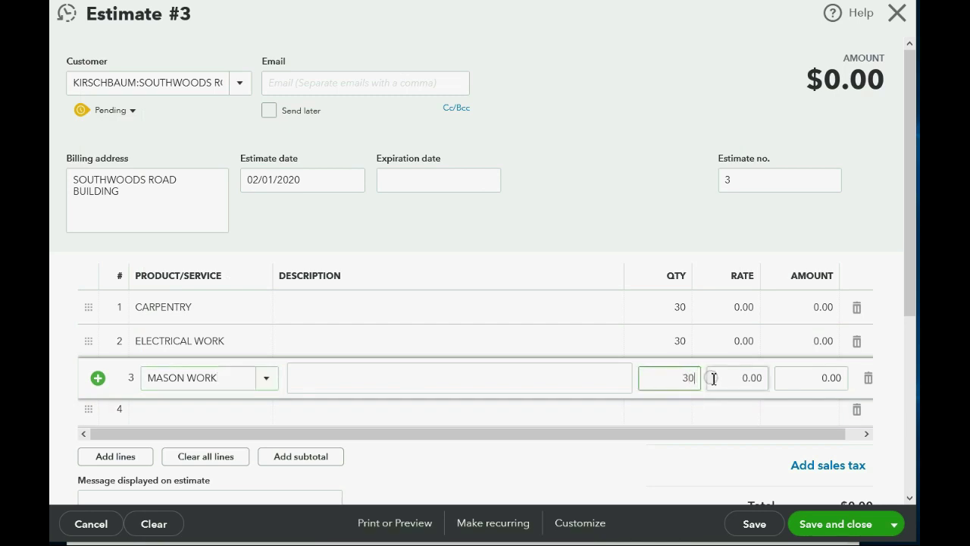
scroll(387, 368, "down", 1)
scroll(387, 369, "down", 2)
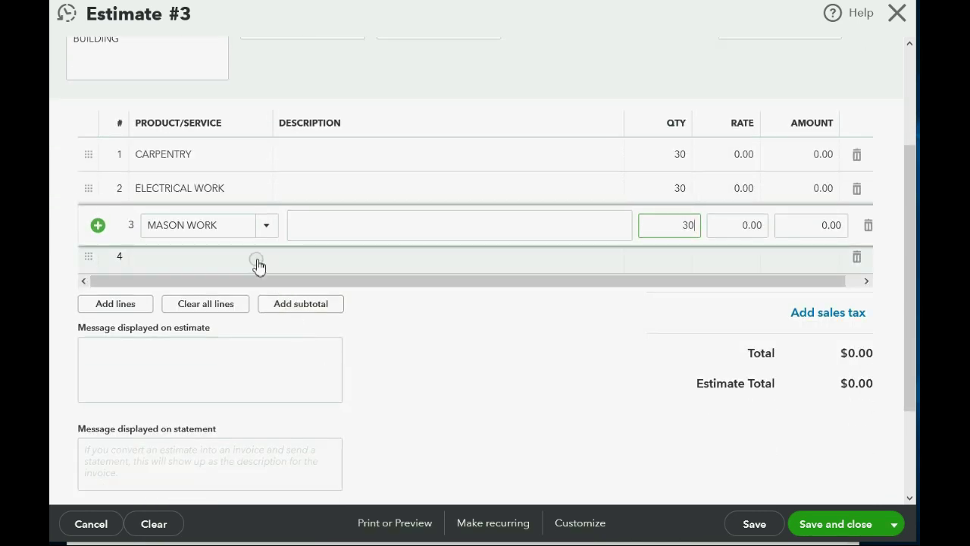
left_click(260, 262)
left_click(266, 262)
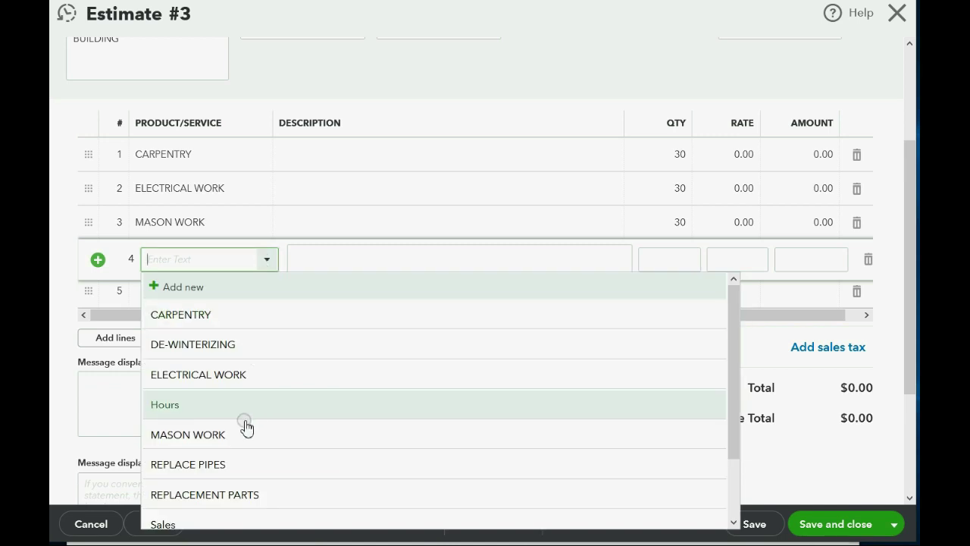
left_click(248, 491)
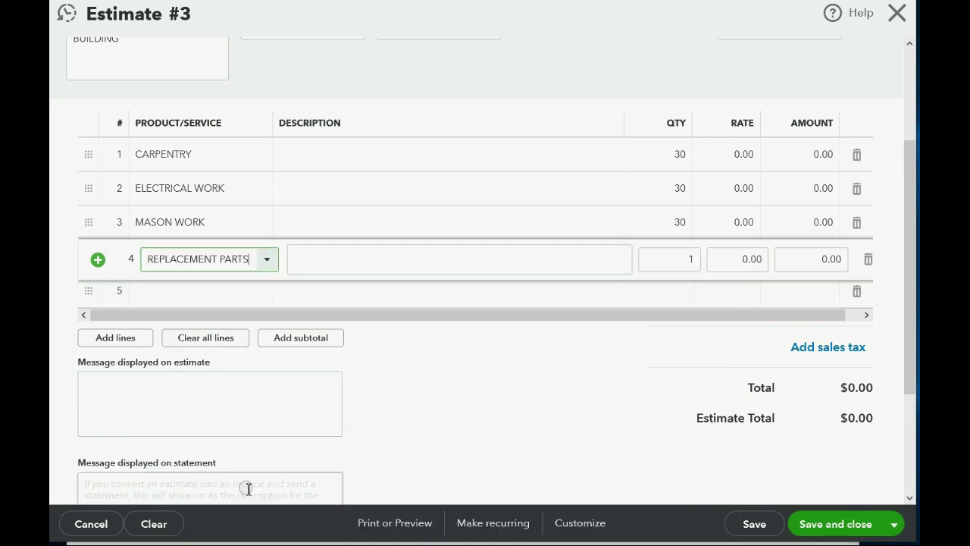
left_click(669, 258)
type("3")
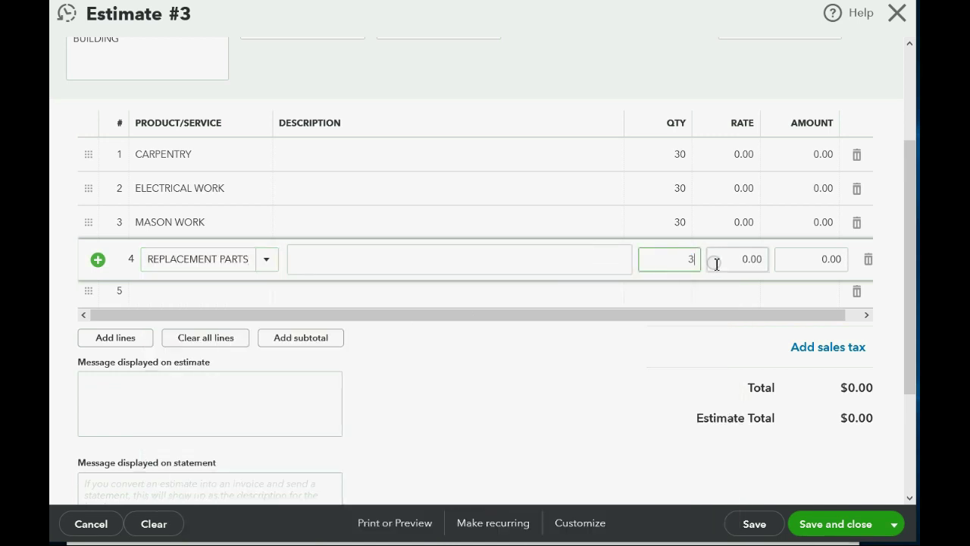
type("0")
left_click(717, 263)
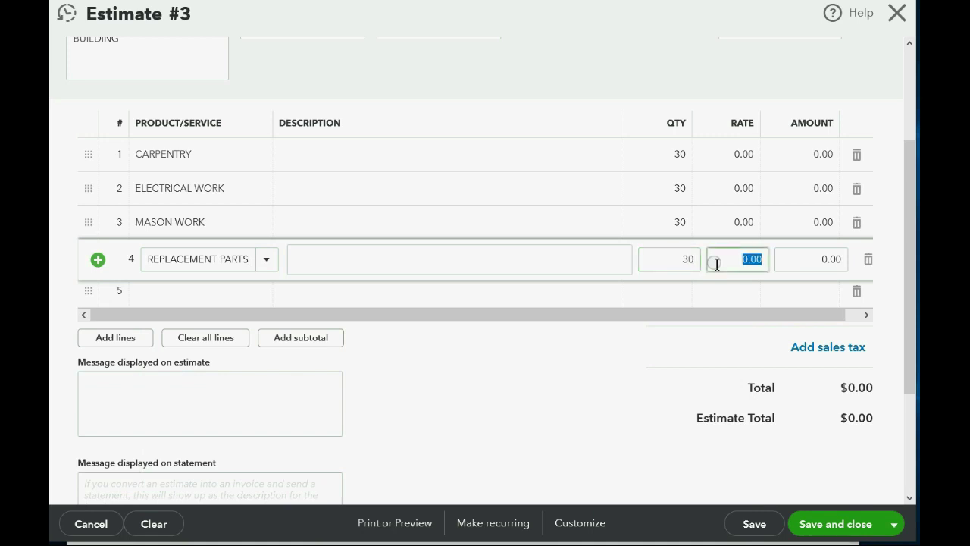
scroll(477, 483, "up", 2)
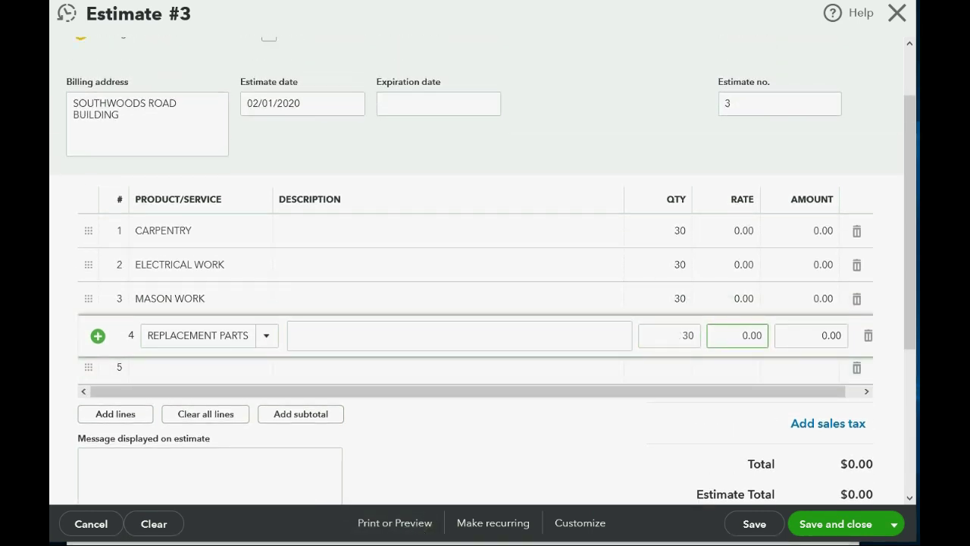
- Switch to PowerPoint to check the Estimate #3 slide's rates of $45, $40, $35 and $30
key("alt+Tab")
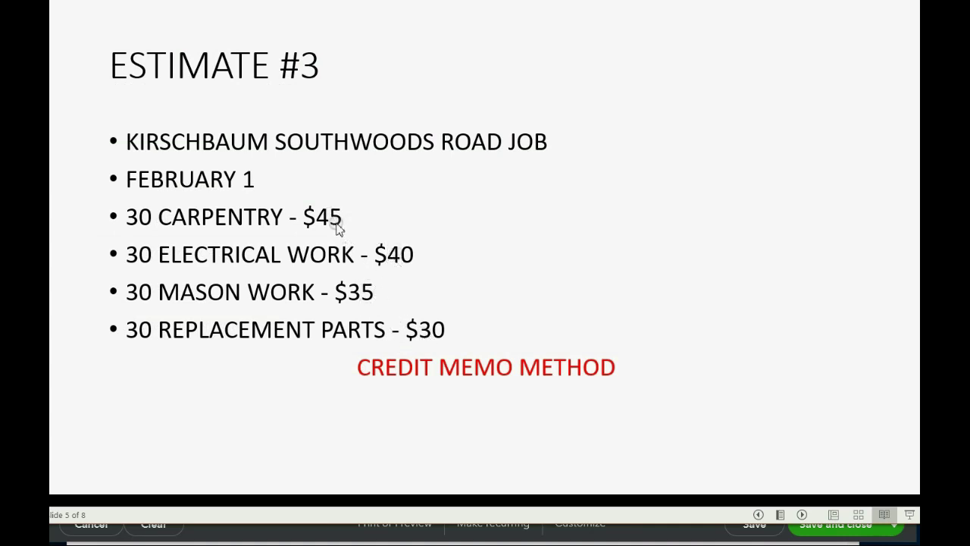
mouse_move(287, 540)
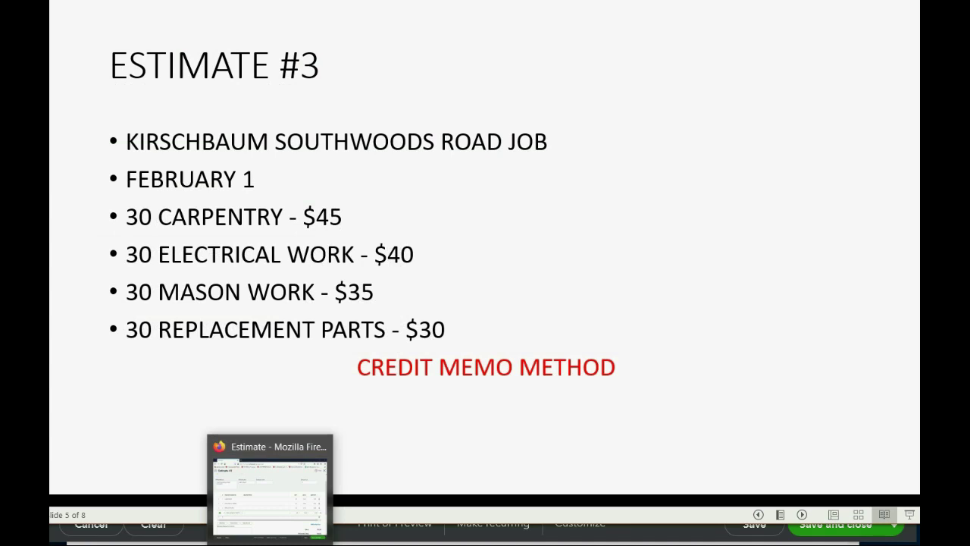
- Back in the estimate, set the CARPENTRY rate to 45 and ELECTRICAL WORK rate to 40
left_click(287, 540)
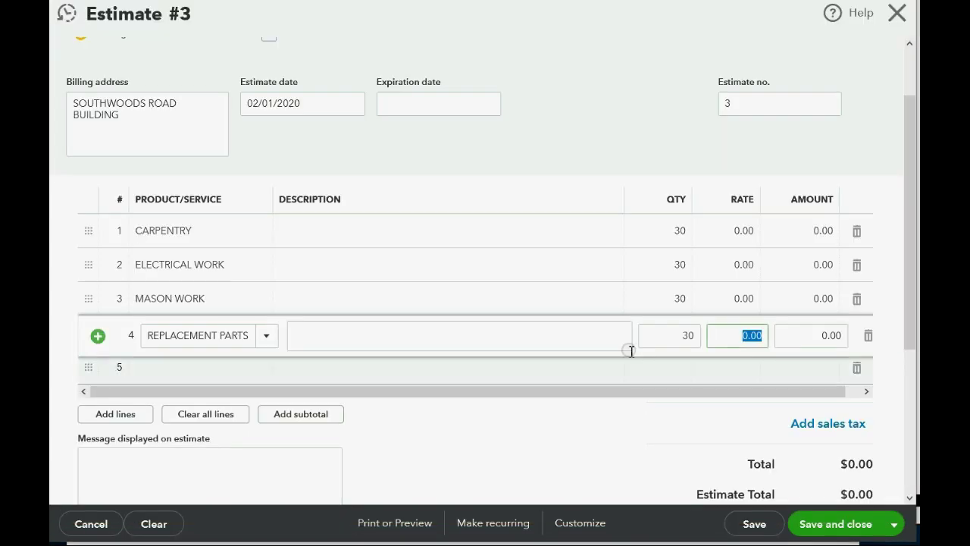
left_click(749, 236)
type("45")
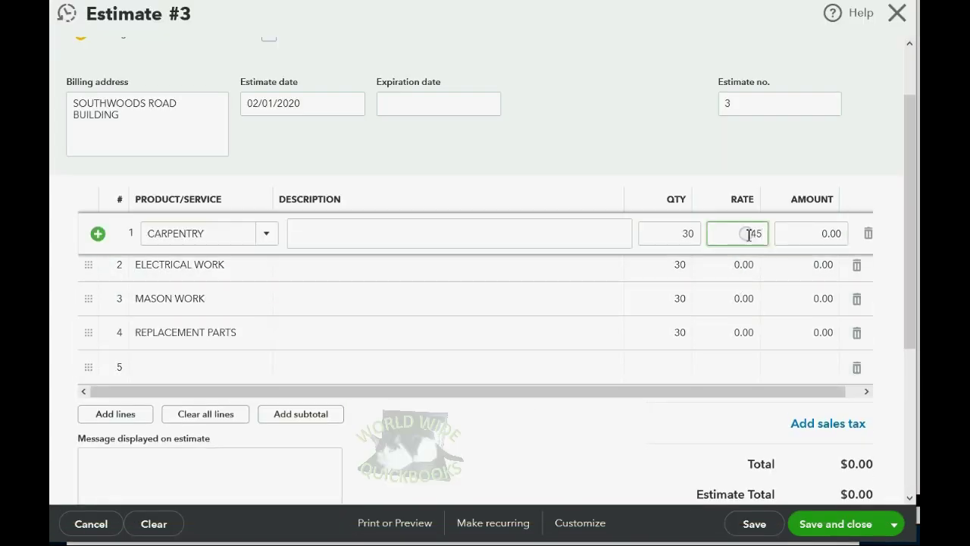
key("Tab")
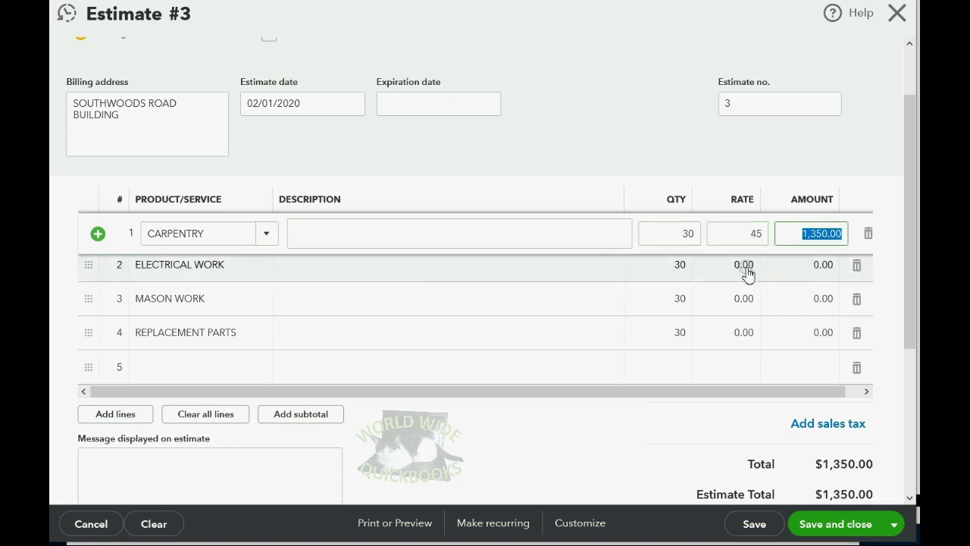
left_click(747, 269)
type("4")
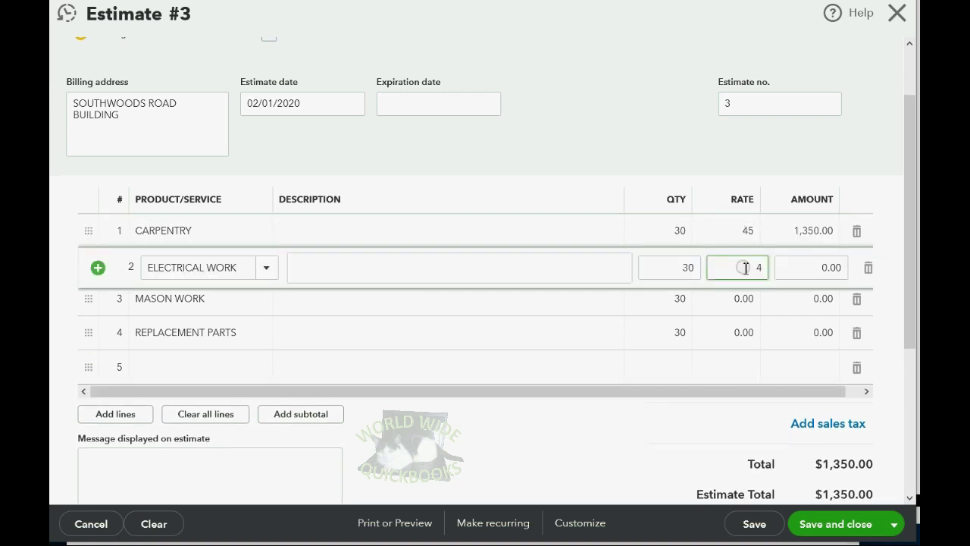
type("0")
key("Tab")
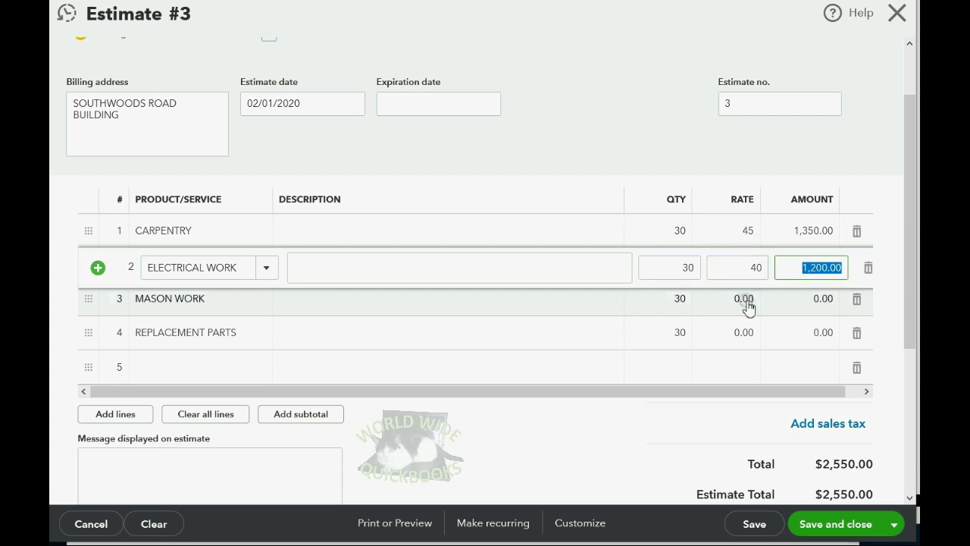
- Set the MASON WORK rate to 35 and REPLACEMENT PARTS rate to 30
left_click(746, 300)
type("35")
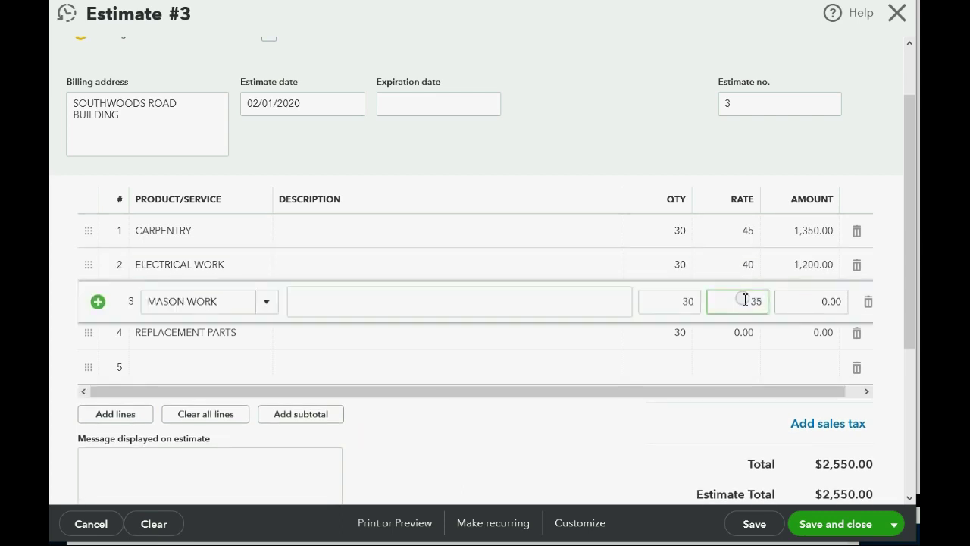
key("Tab")
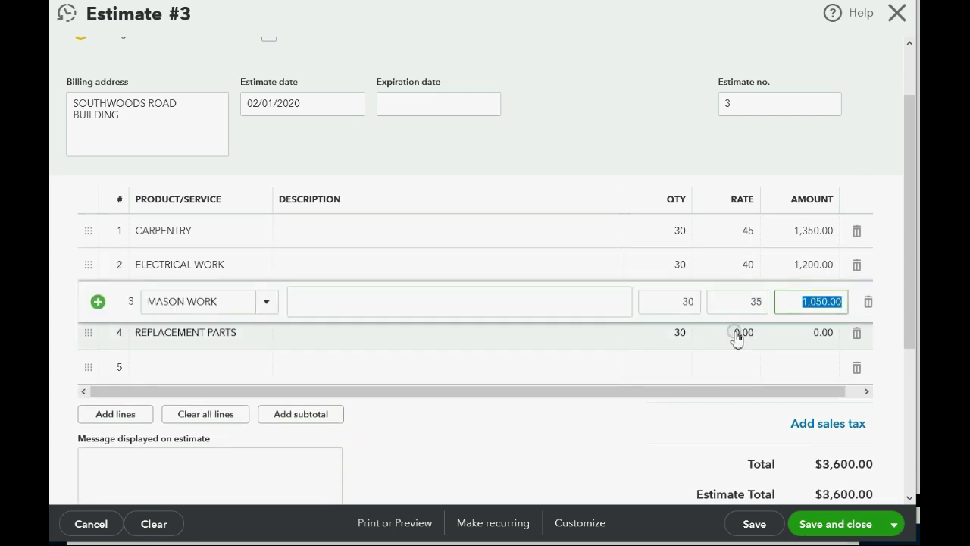
left_click(737, 334)
type("30")
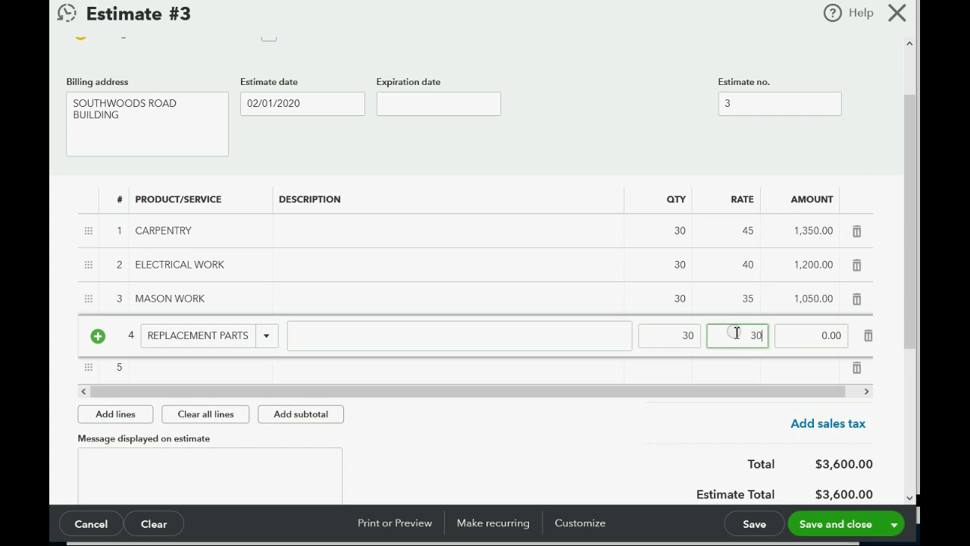
key("Tab")
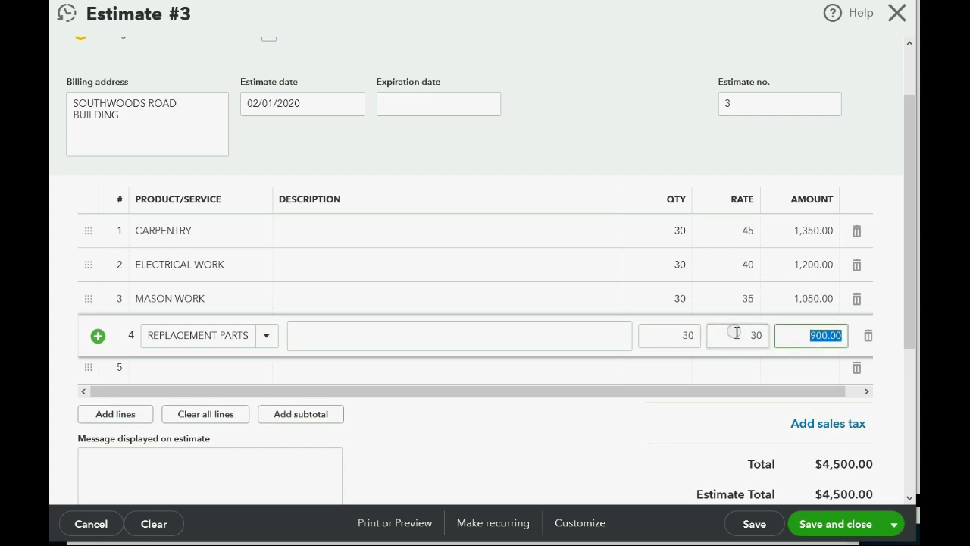
scroll(805, 334, "up", 1)
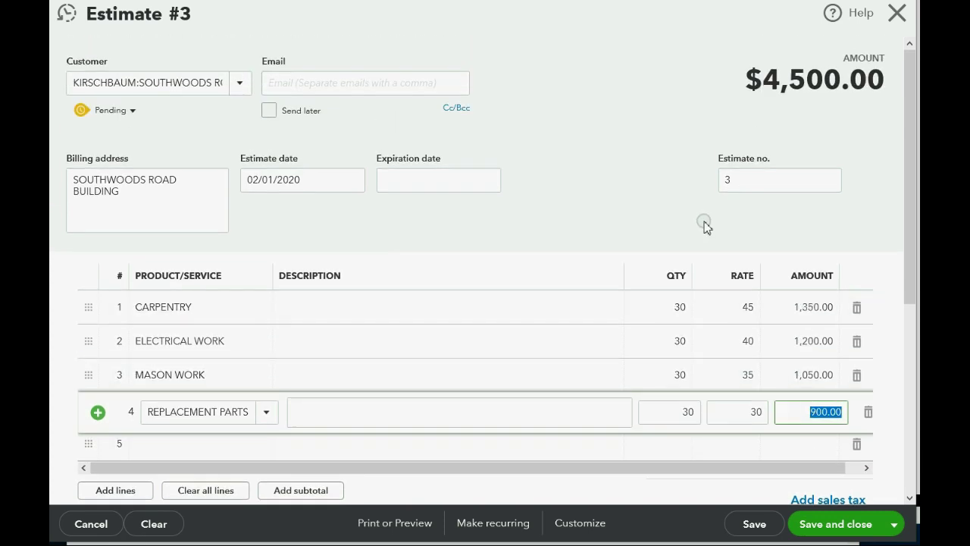
- Enter the estimate message 'CREDIT MEMO GIVEN AS DEPOSIT RECEIPT', then save and close Estimate #3
scroll(704, 225, "down", 5)
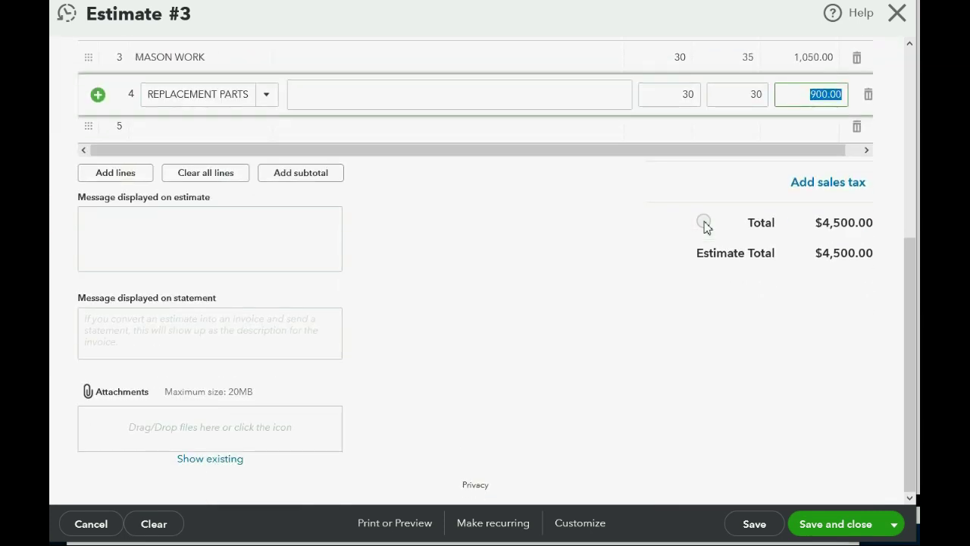
left_click(256, 227)
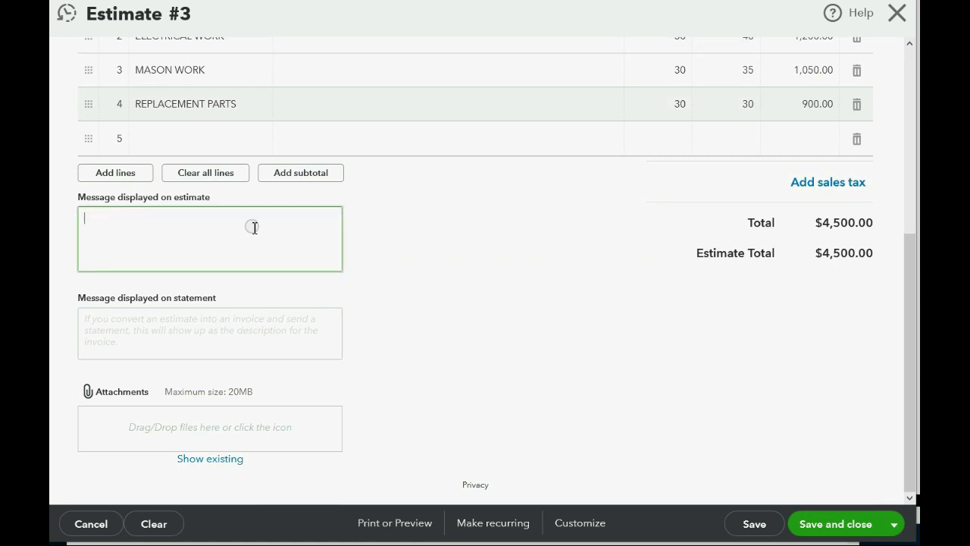
type("CREDIT MEMO GIVEN")
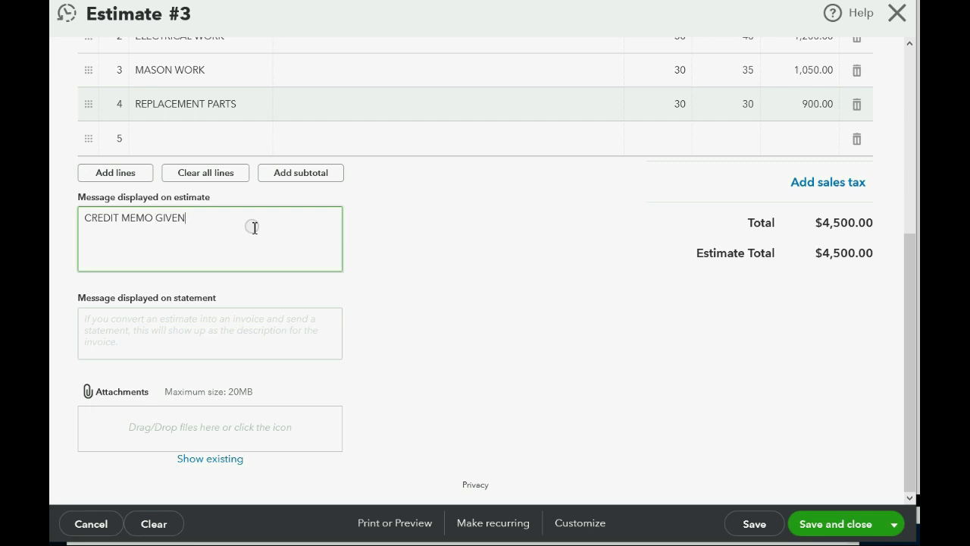
type(" AS DEPOSIT RECEIPT")
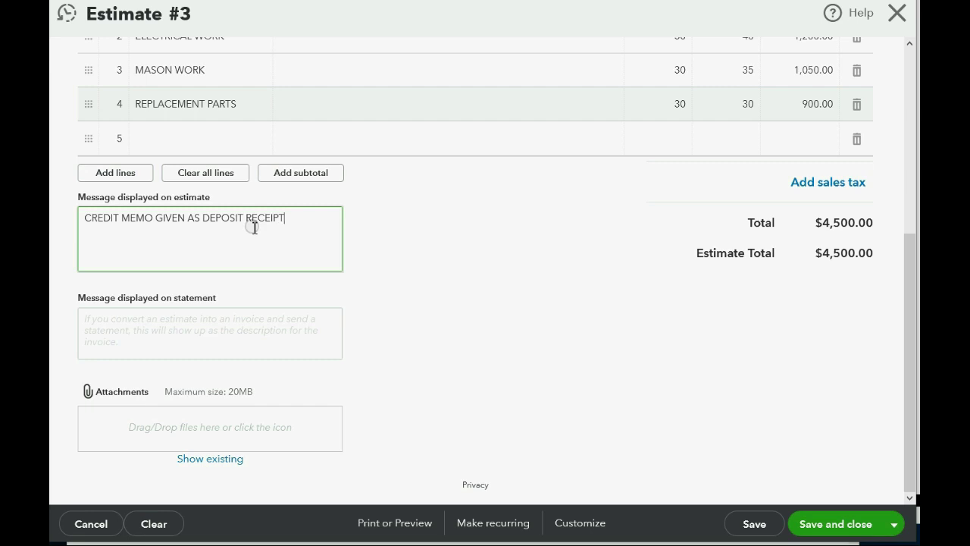
left_click(843, 529)
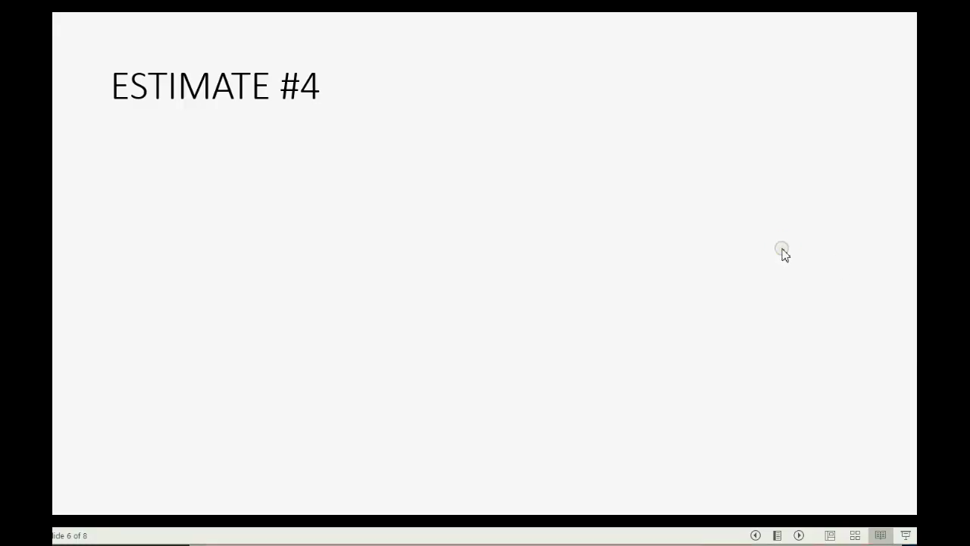
- Step through the ESTIMATE #4 slide bullets: job name, February 2, service items, INVOICE DEPOSIT METHOD
left_click(784, 254)
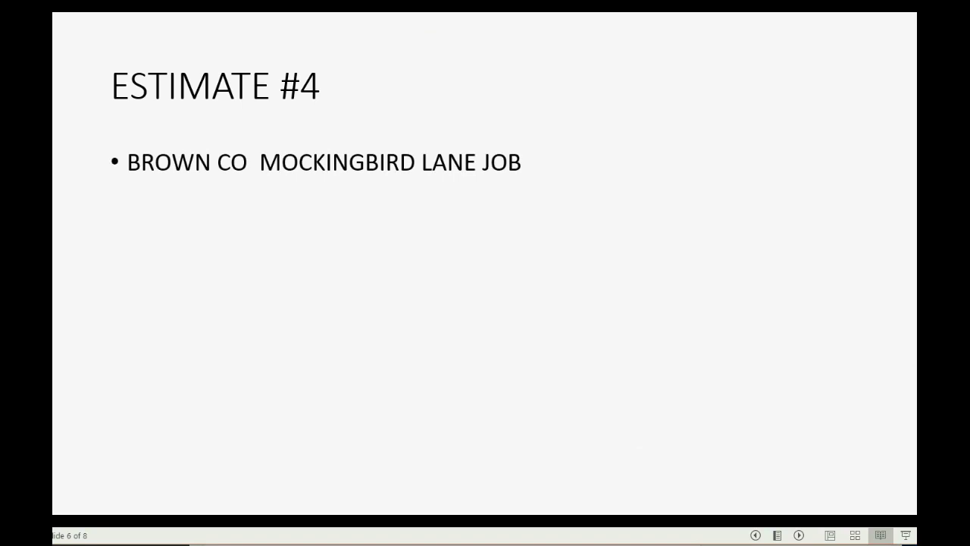
key("Right")
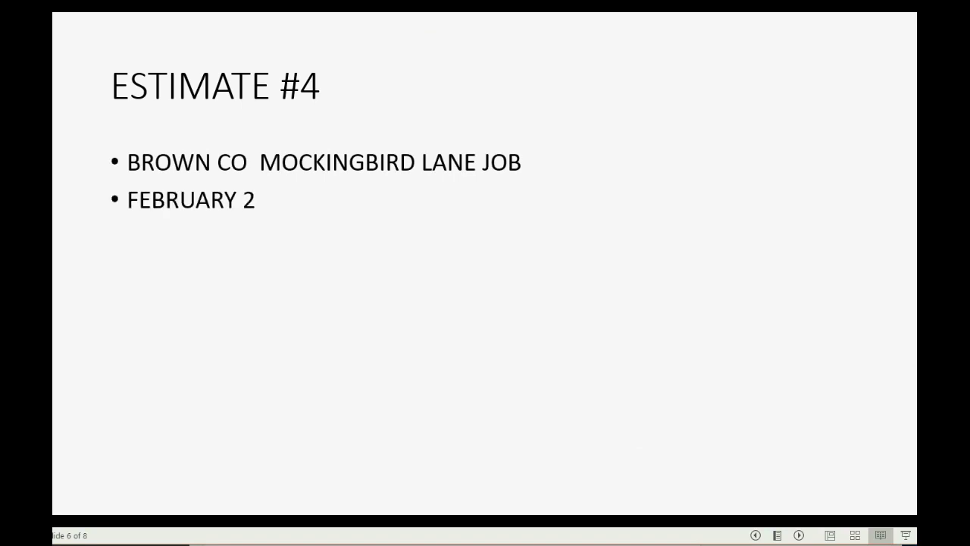
key("Right")
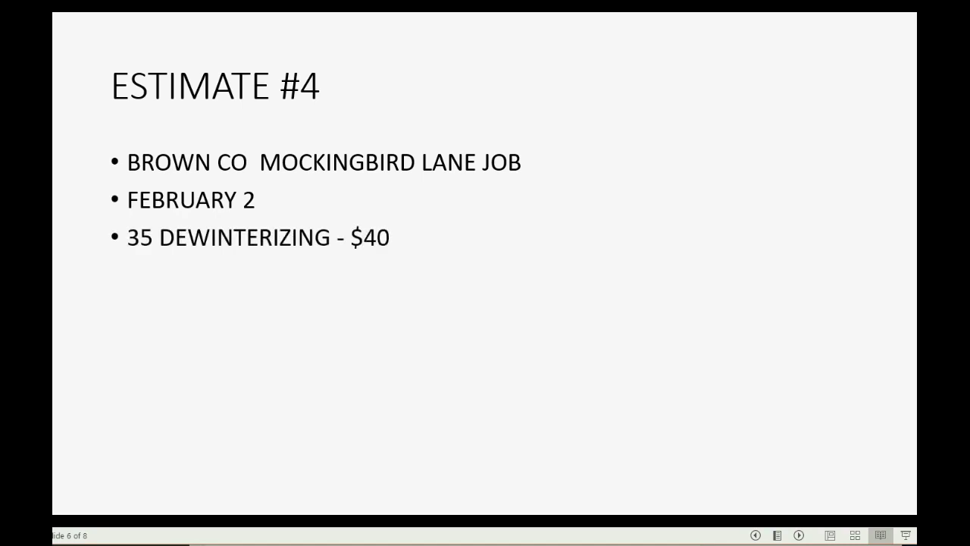
key("Right")
key("Right")
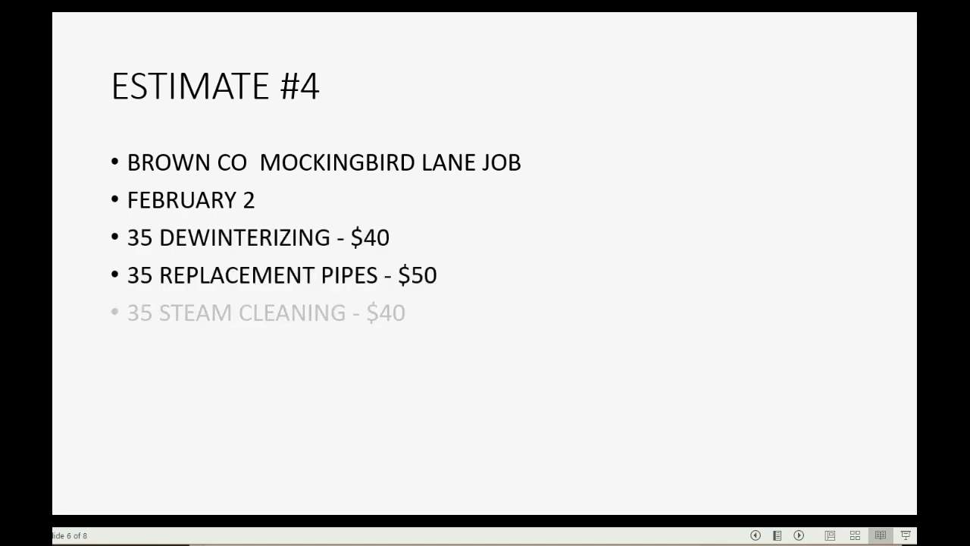
key("Right")
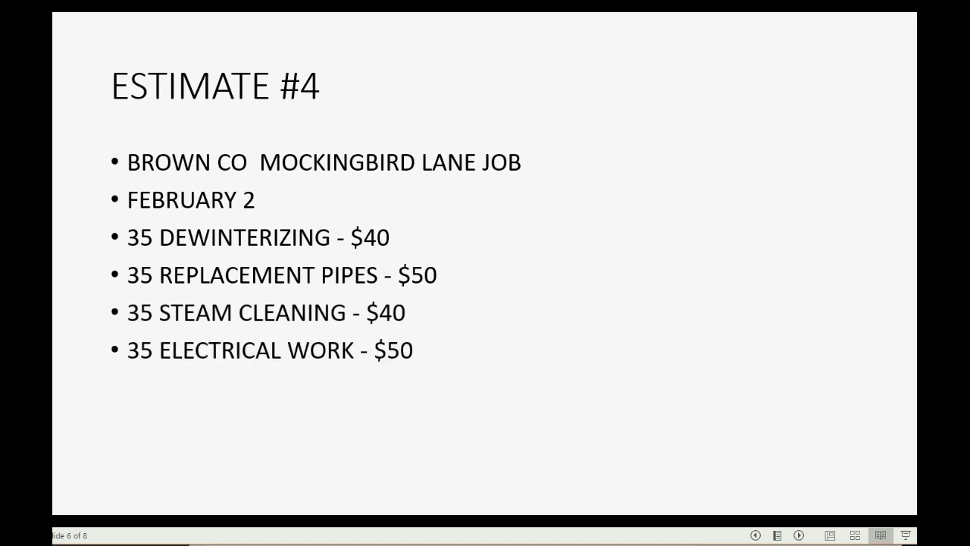
key("Right")
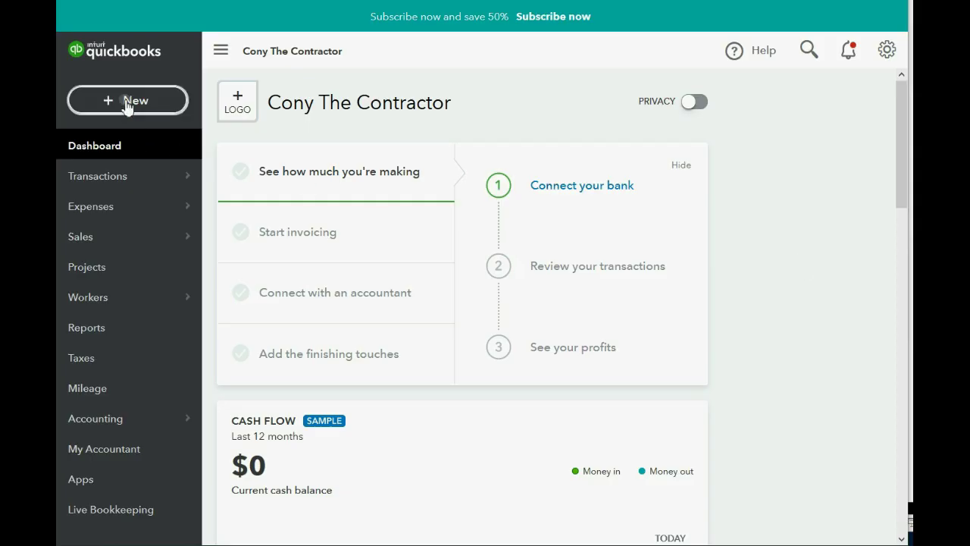
left_click(126, 101)
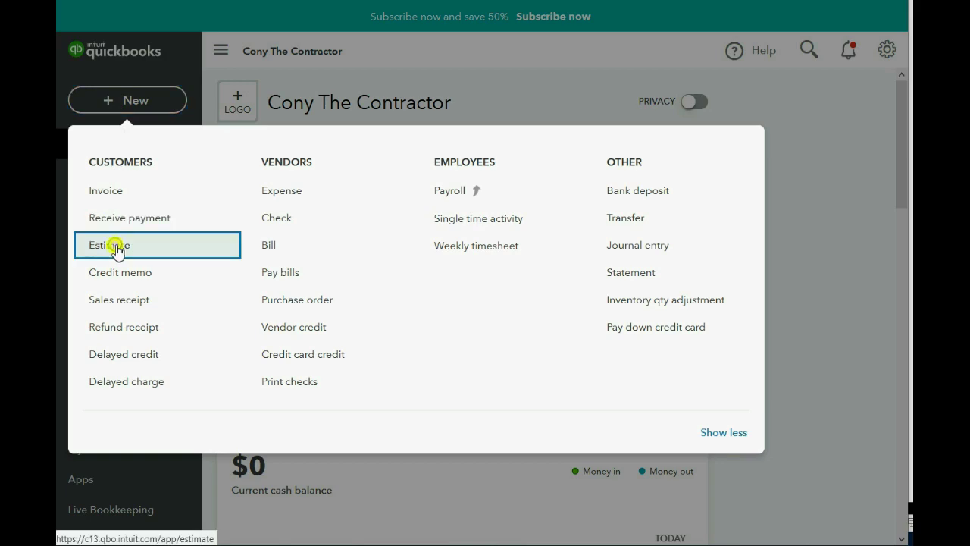
left_click(106, 247)
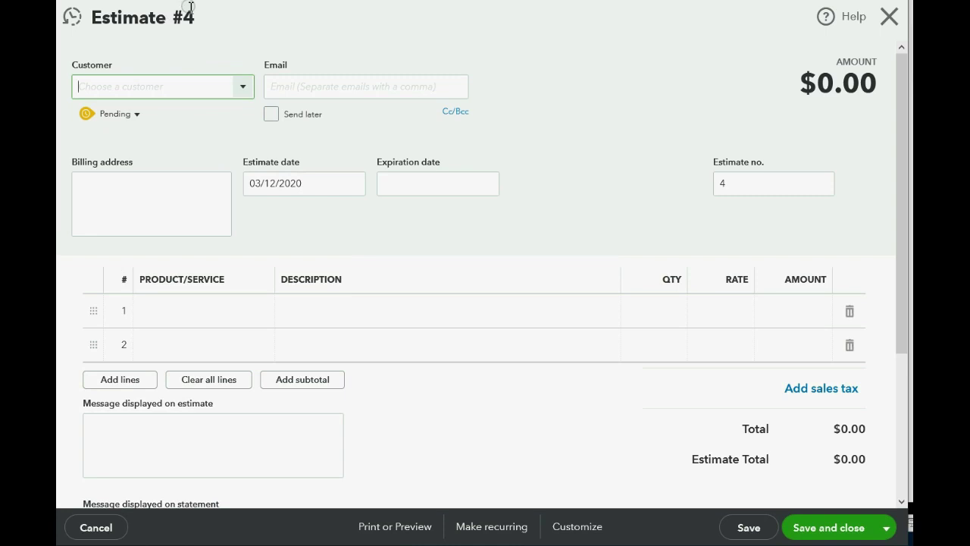
left_click(243, 91)
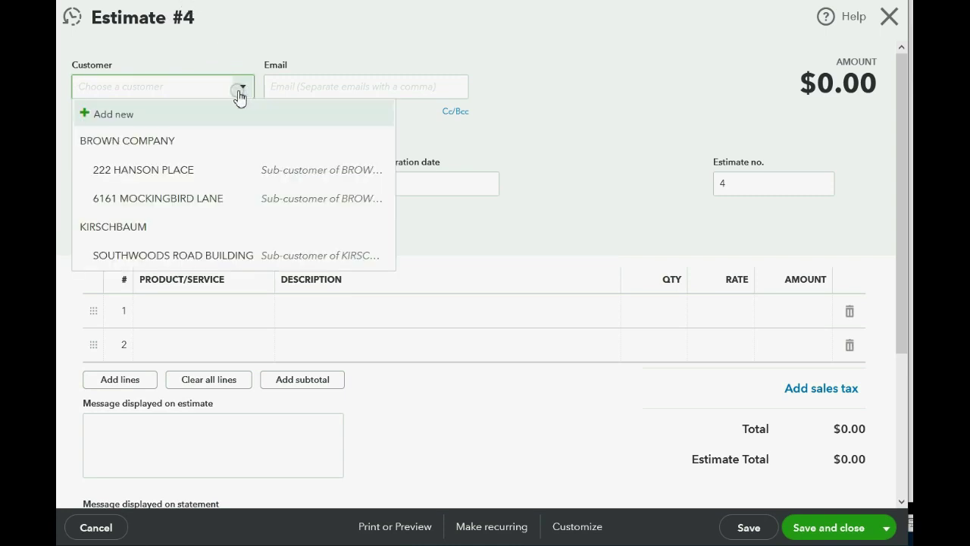
left_click(208, 200)
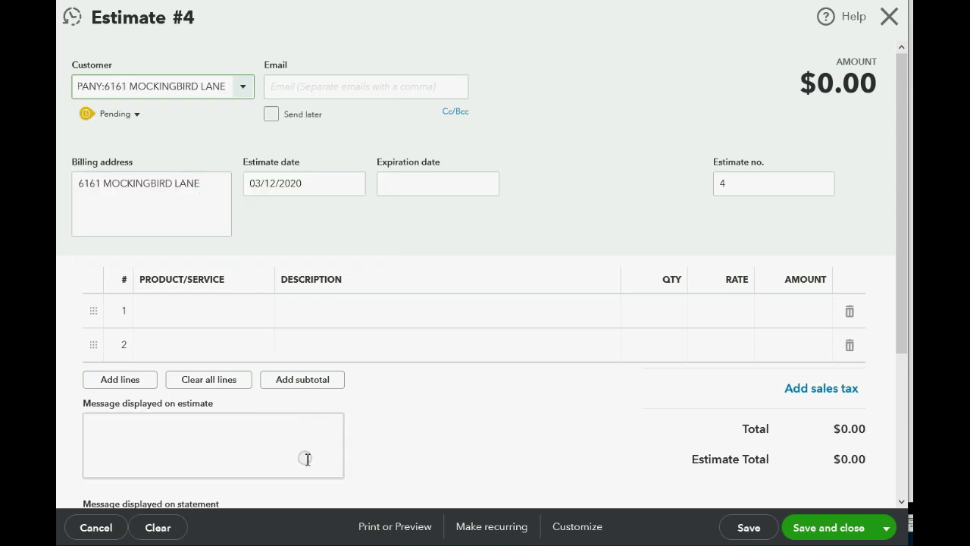
- Set the estimate date to 02/02/2020
left_click(351, 185)
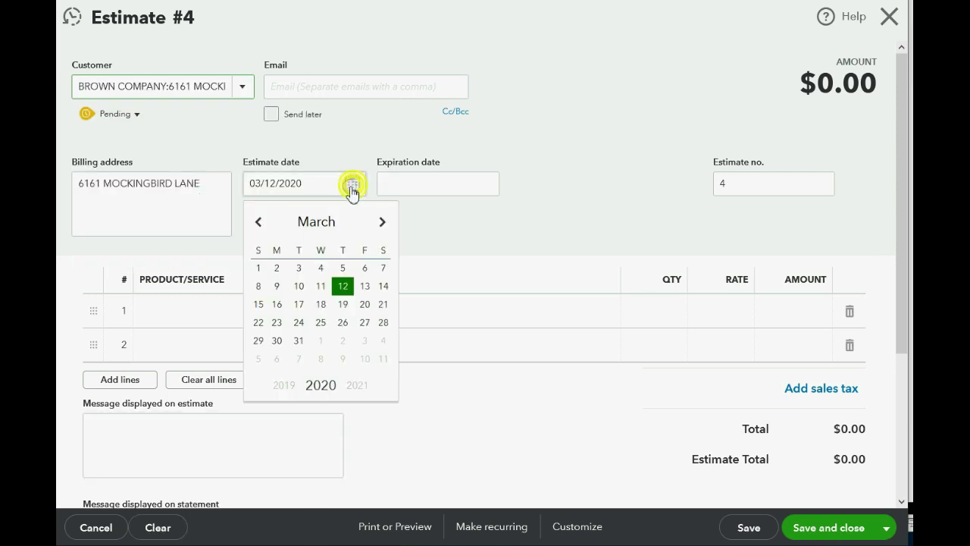
left_click(256, 226)
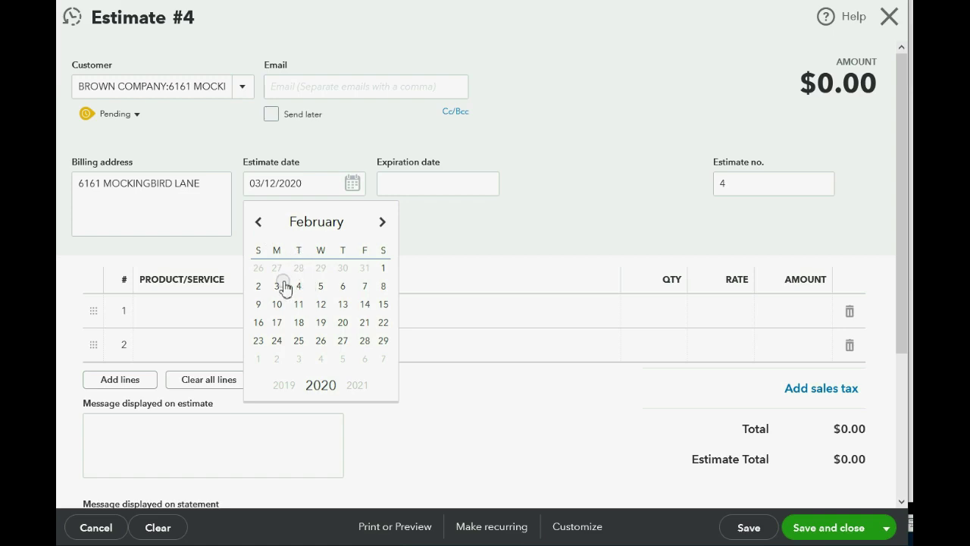
left_click(258, 286)
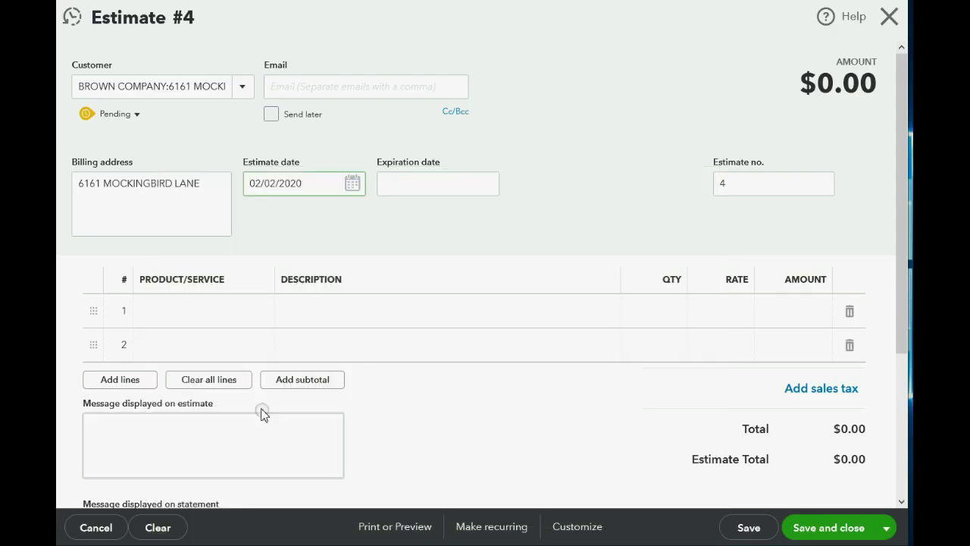
left_click(265, 316)
- Choose DE-WINTERIZING for line 1 and REPLACE PIPES for line 2
left_click(267, 316)
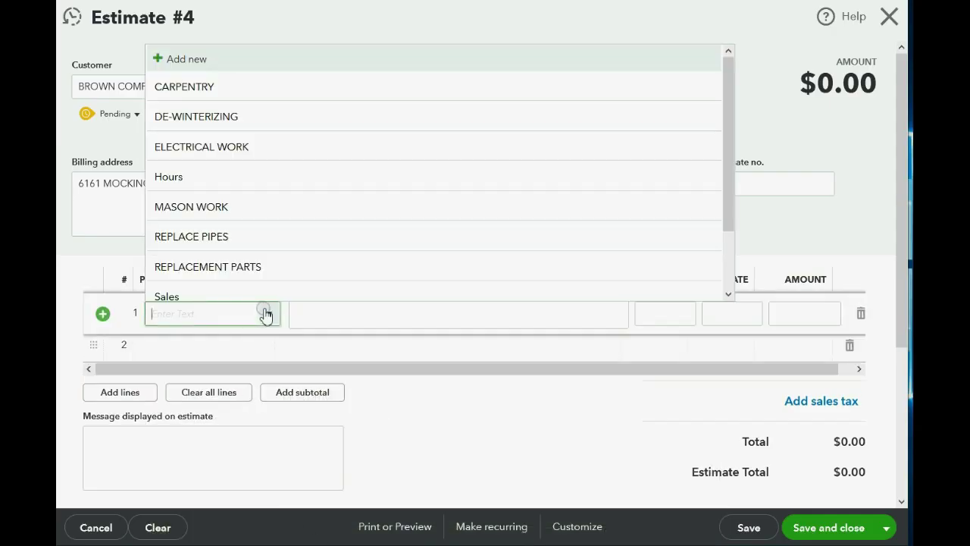
left_click(237, 118)
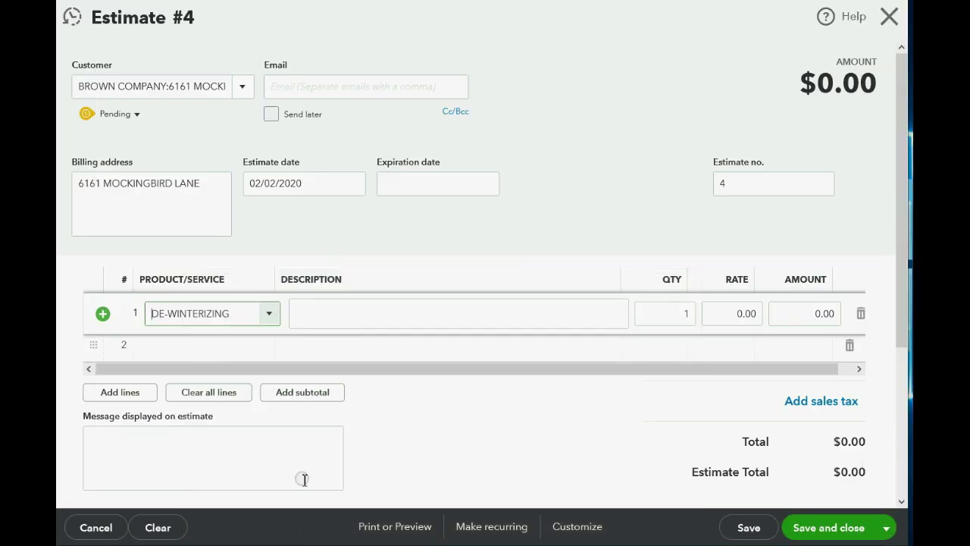
left_click(274, 347)
left_click(269, 347)
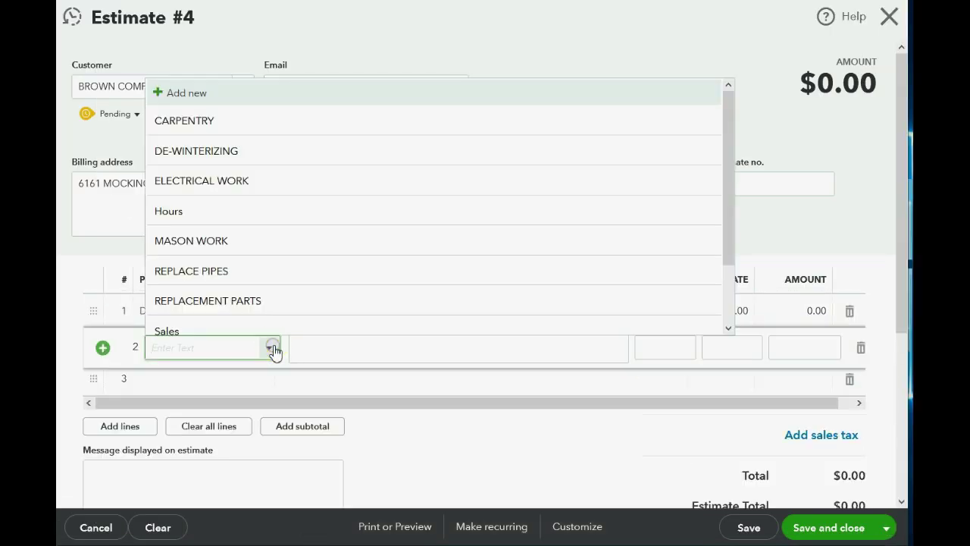
left_click(257, 271)
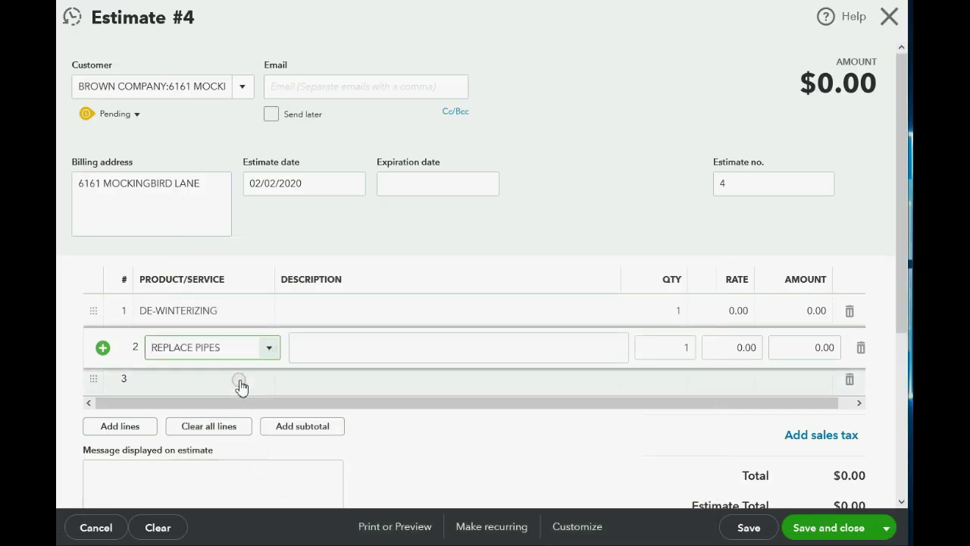
- Choose STEAM CLEANING for line 3 and ELECTRICAL WORK for line 4
left_click(238, 380)
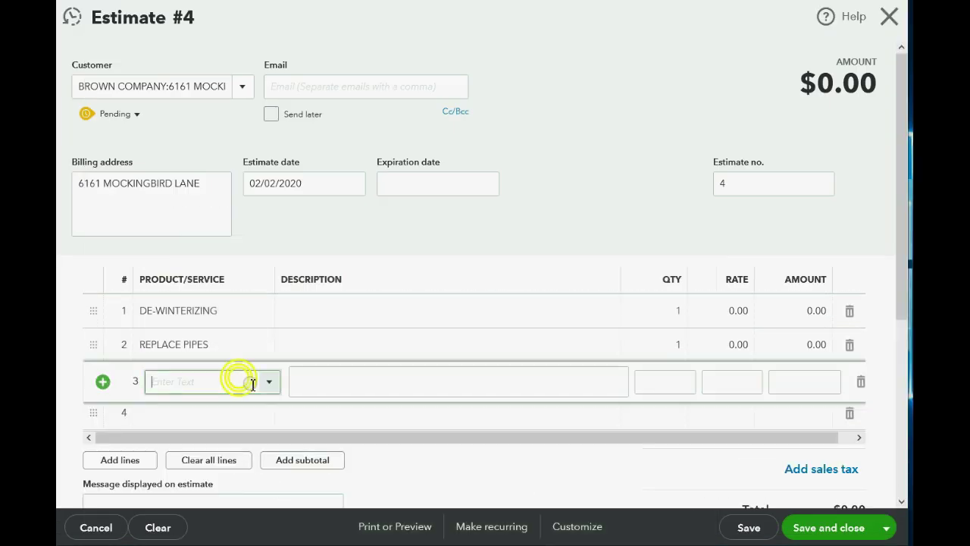
left_click(267, 382)
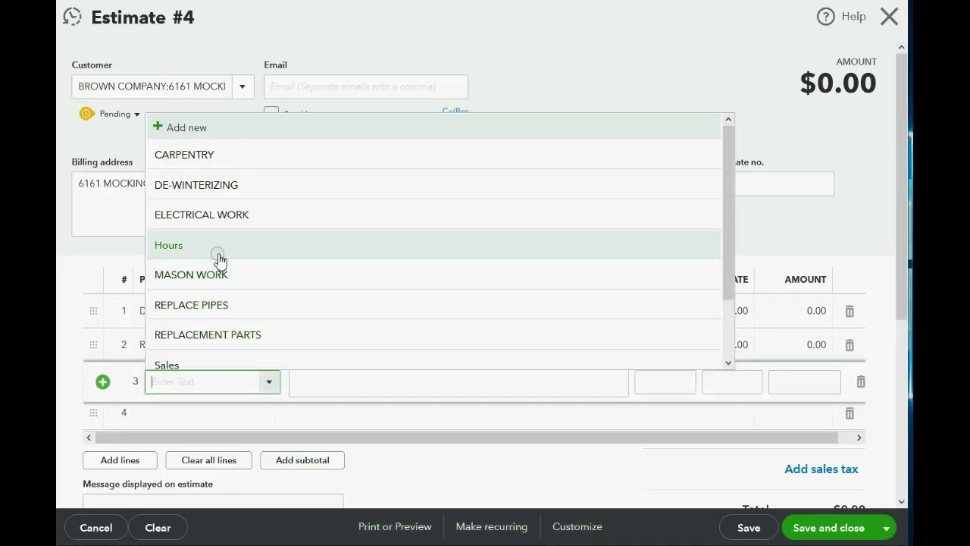
scroll(219, 261, "down", 1)
scroll(219, 272, "down", 2)
left_click(234, 331)
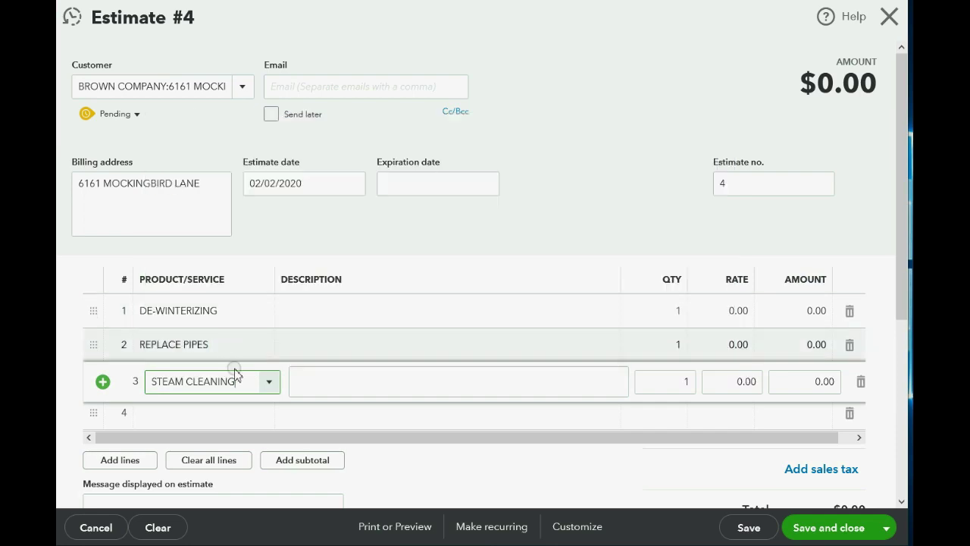
left_click(241, 421)
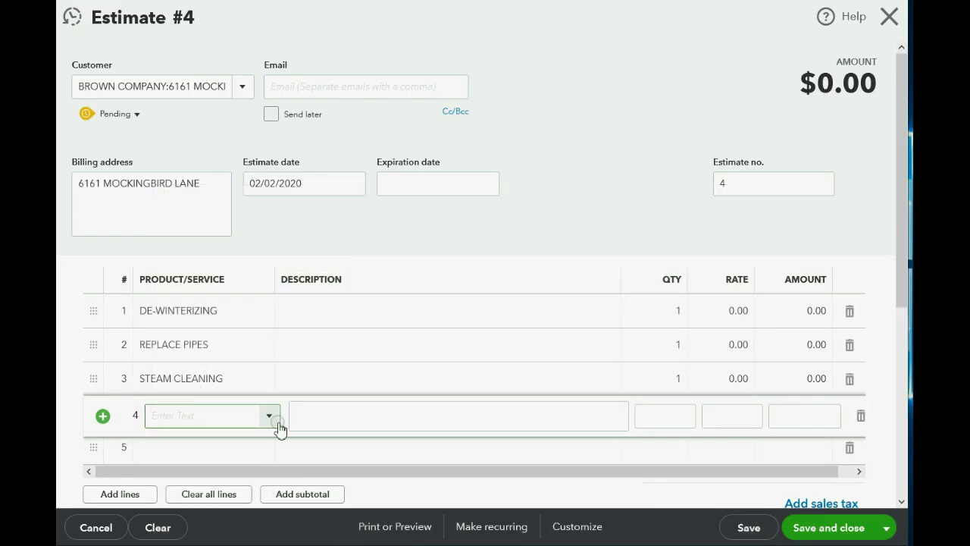
left_click(271, 416)
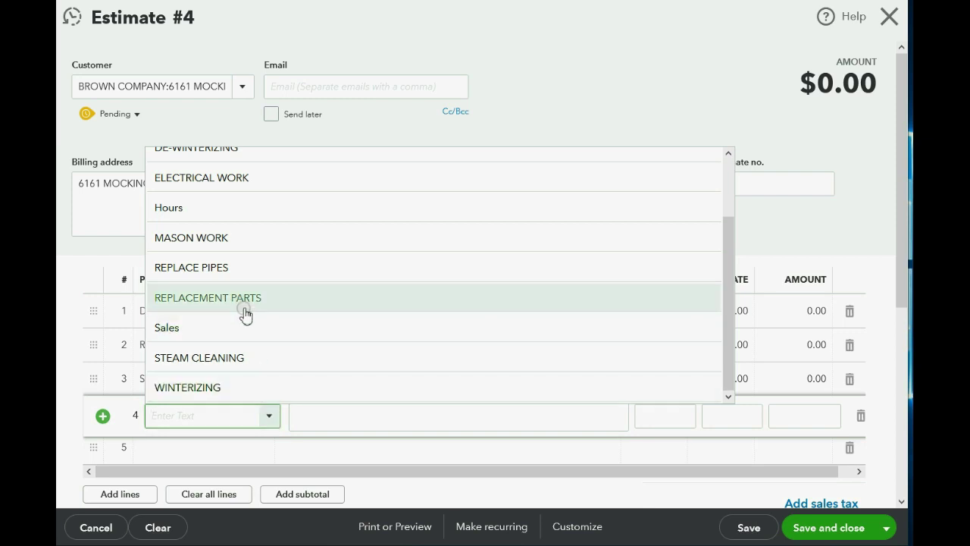
scroll(241, 319, "up", 2)
left_click(238, 252)
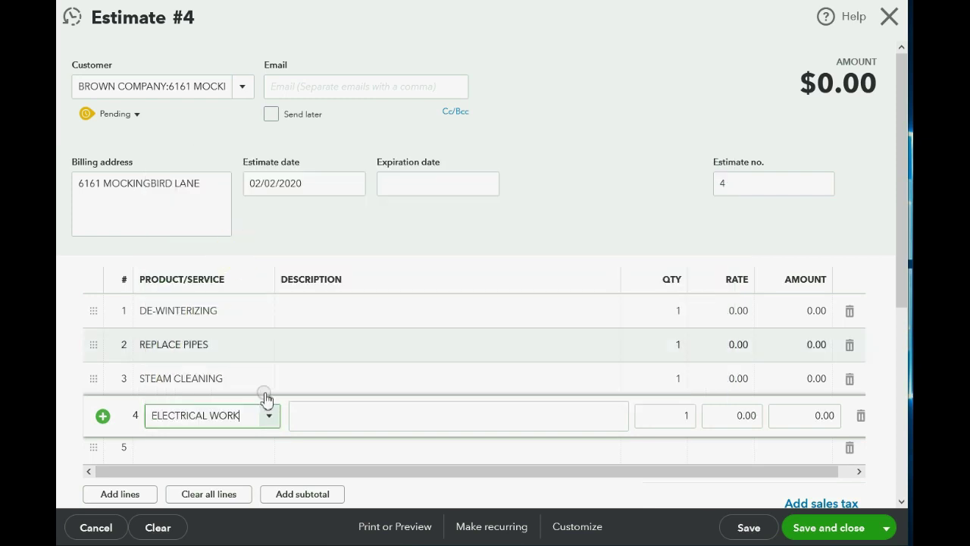
left_click(655, 314)
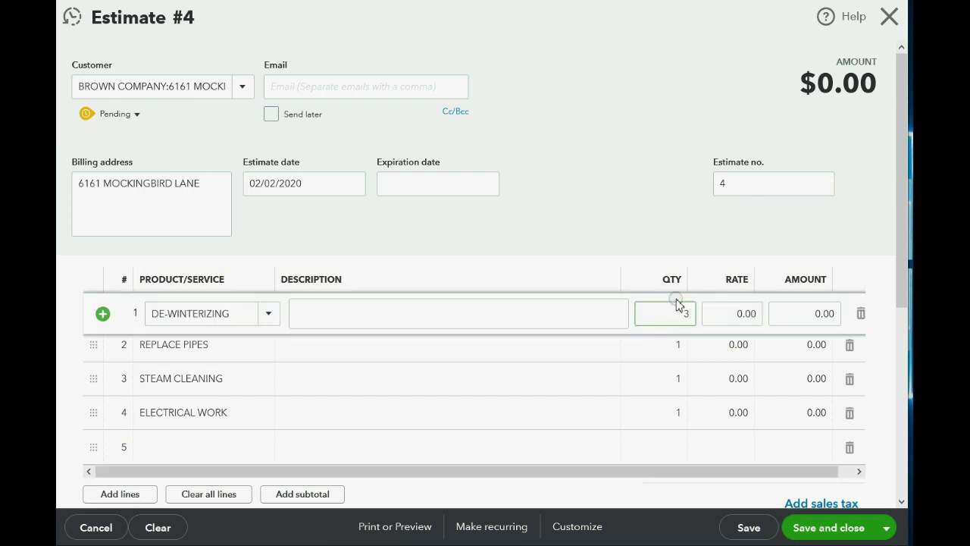
- Enter quantities 35, 35, 35 and 36 on the four lines
type("35")
left_click(672, 348)
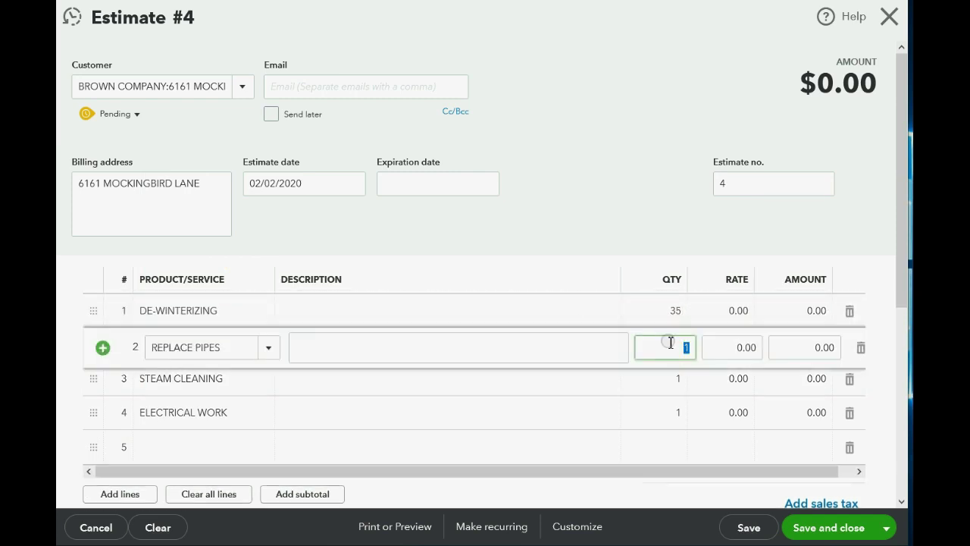
type("35")
left_click(680, 382)
type("3")
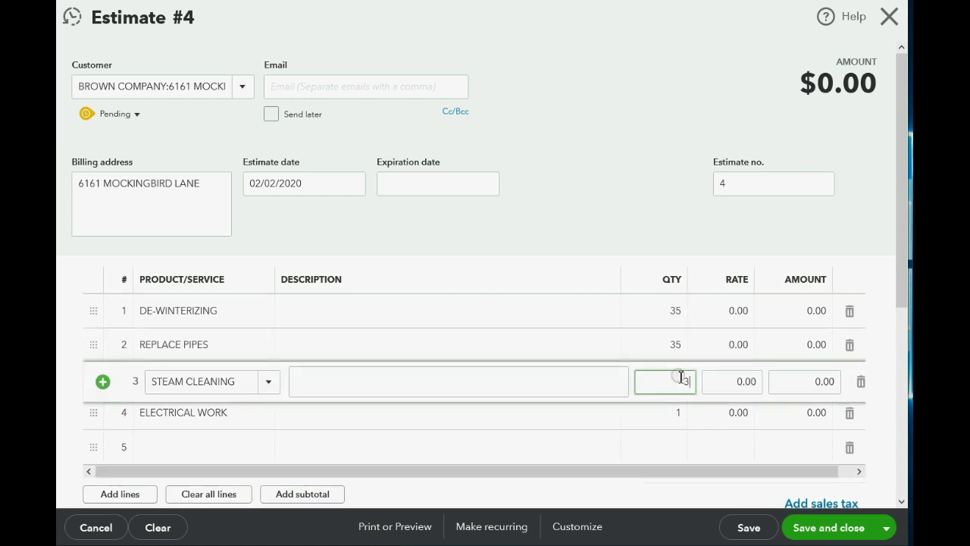
type("5")
left_click(673, 414)
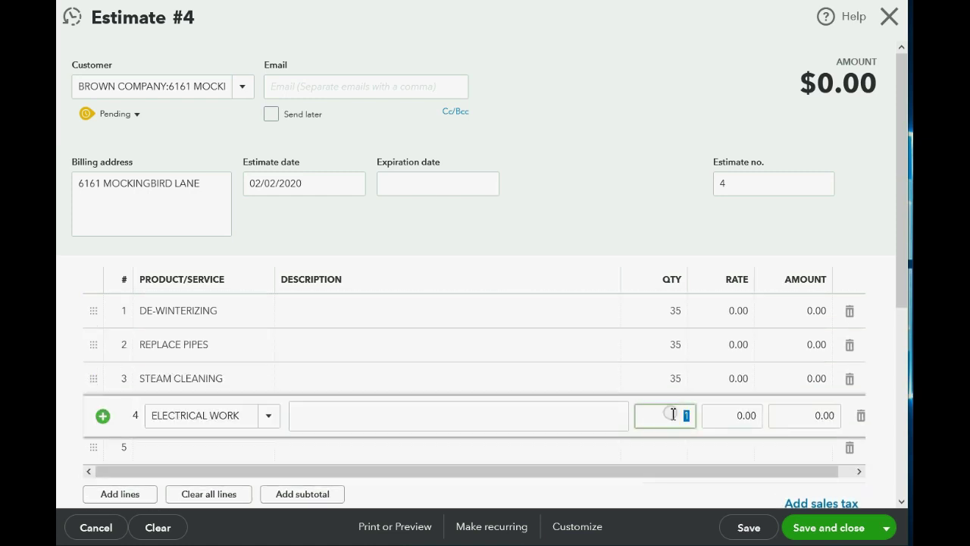
type("36")
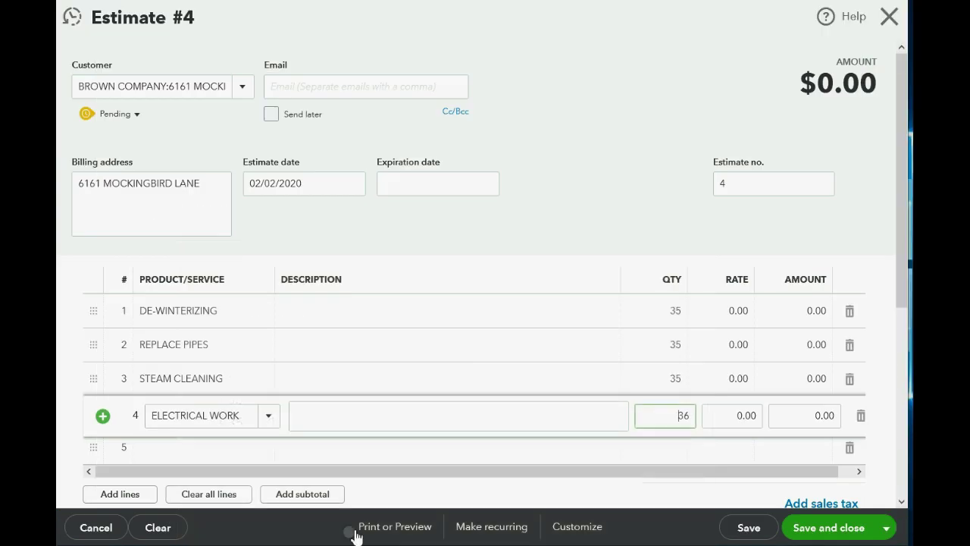
- Enter rates 40, 50, 40 and 50 on the four lines, totalling $6,350.00
left_click(741, 322)
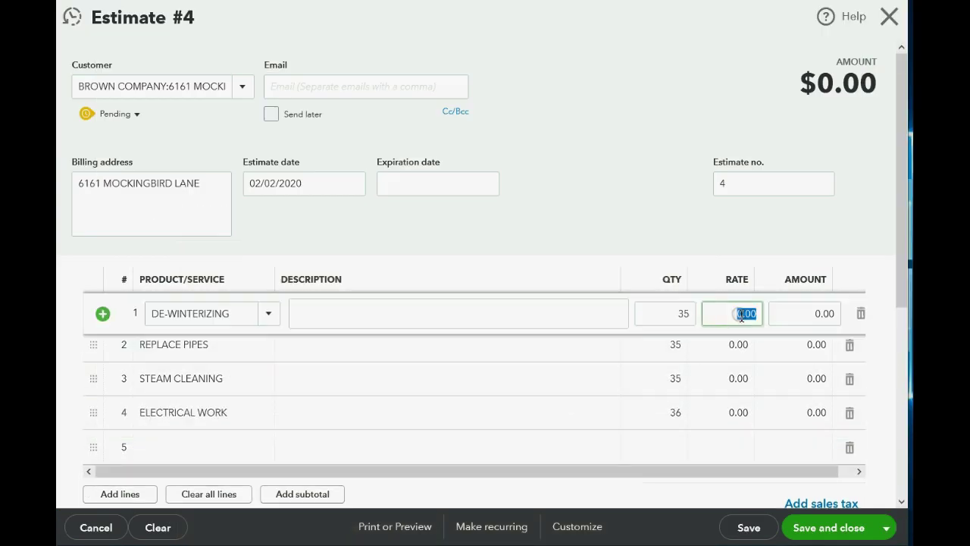
type("40")
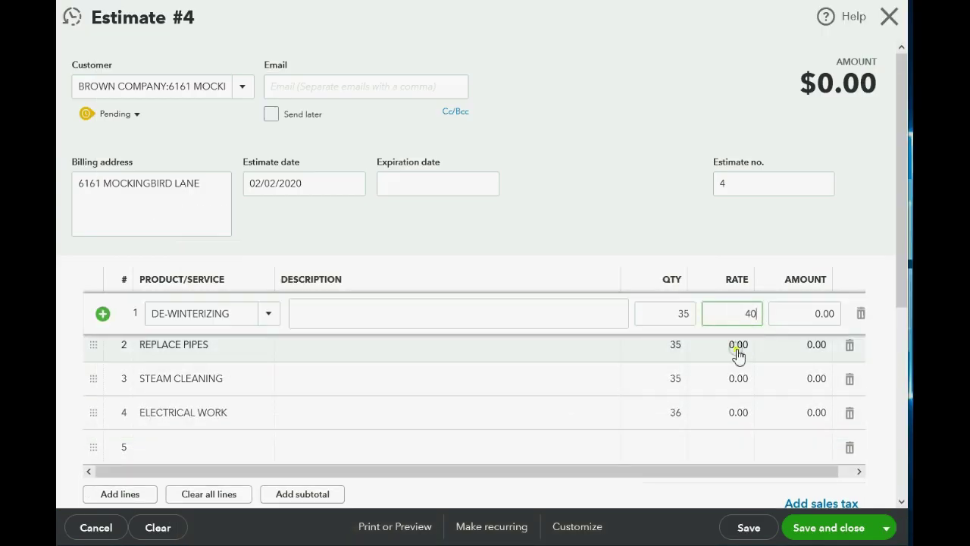
left_click(738, 350)
type("50")
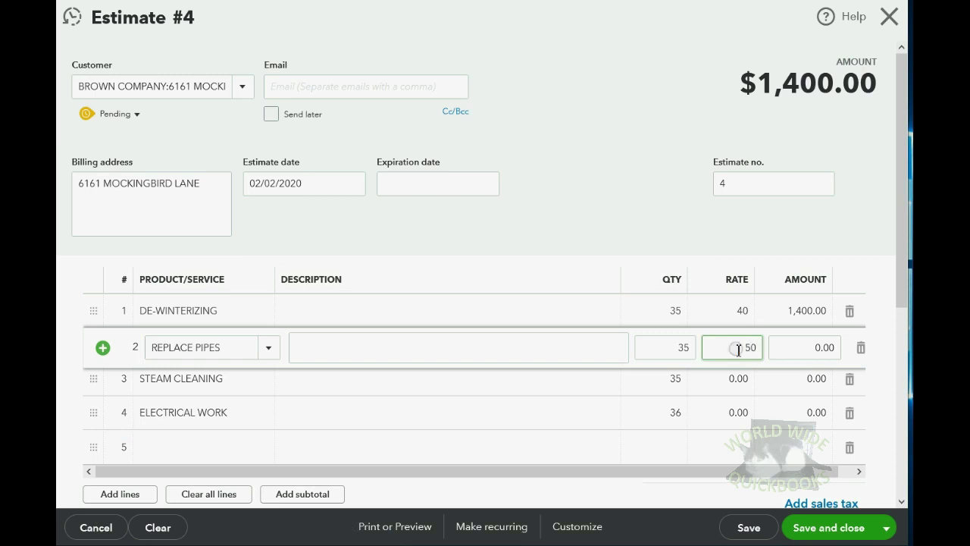
left_click(739, 383)
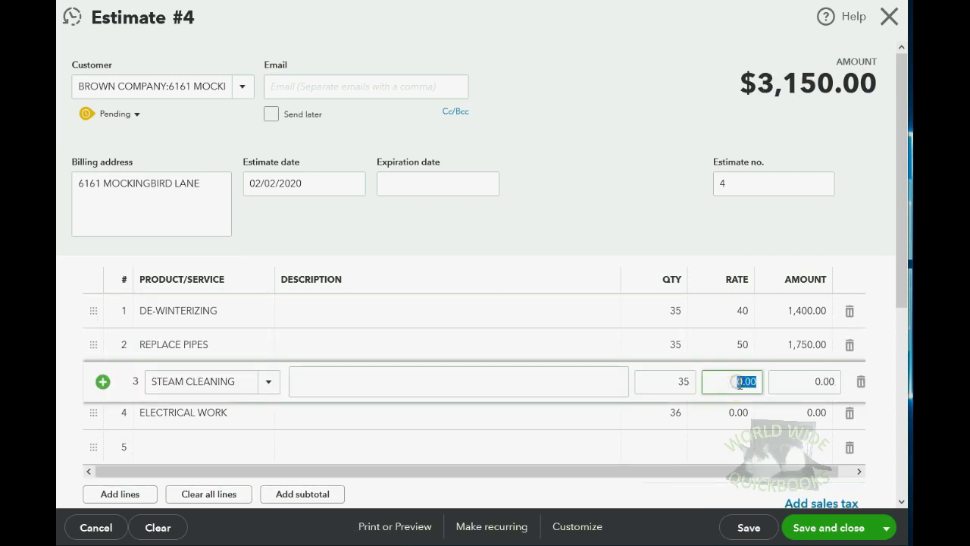
type("40")
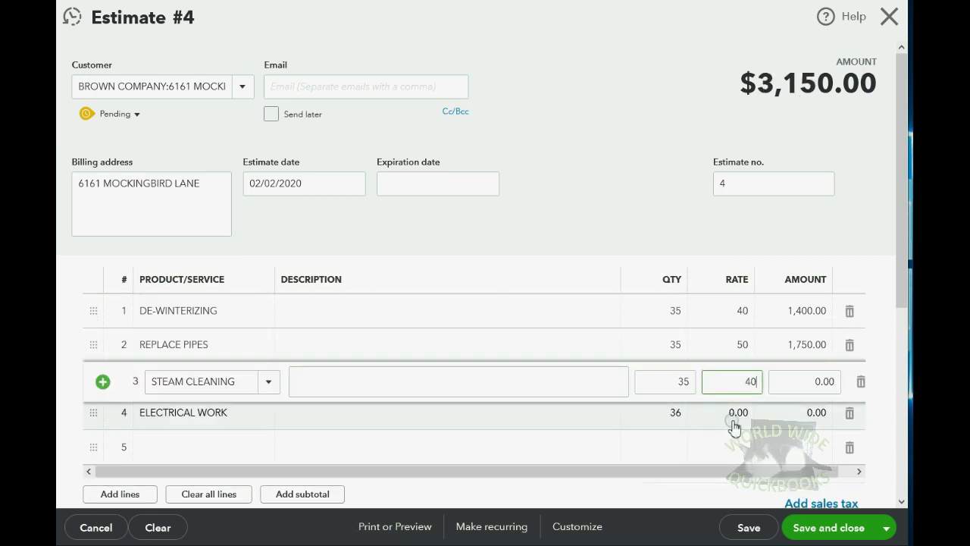
left_click(736, 423)
type("50")
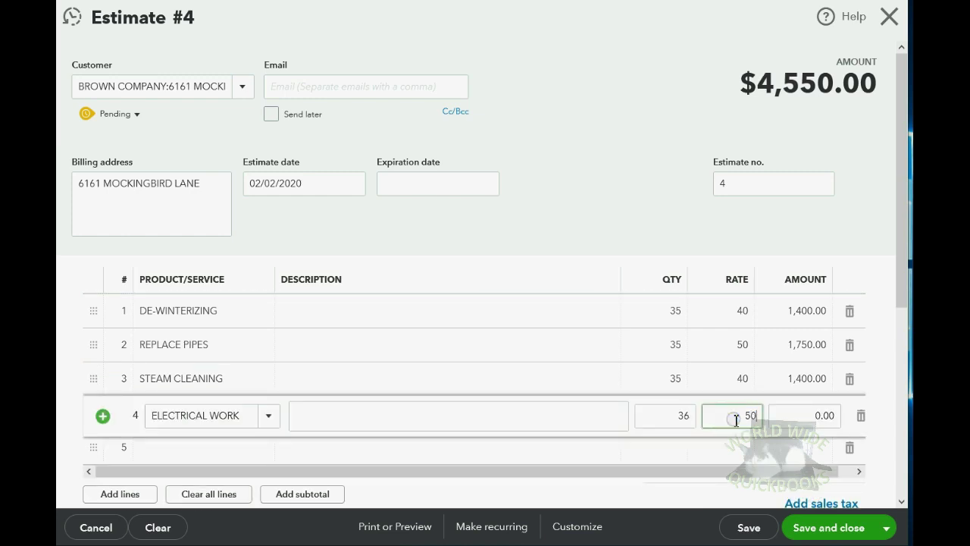
key("Tab")
scroll(716, 383, "down", 1)
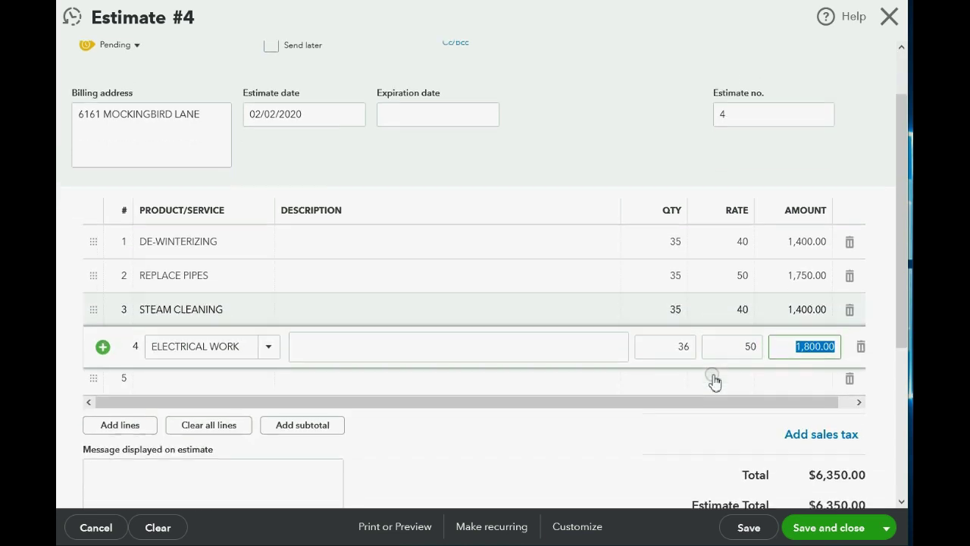
scroll(715, 375, "up", 1)
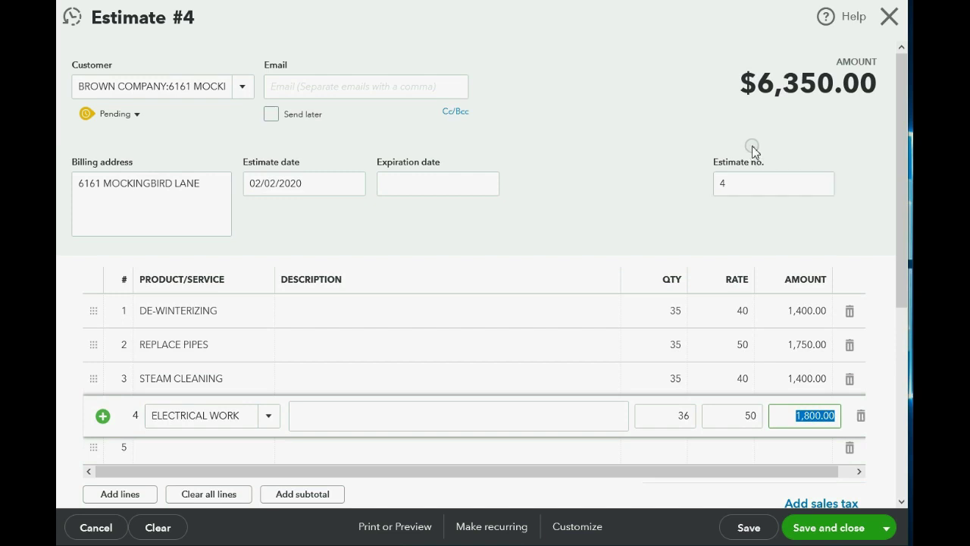
scroll(637, 164, "down", 4)
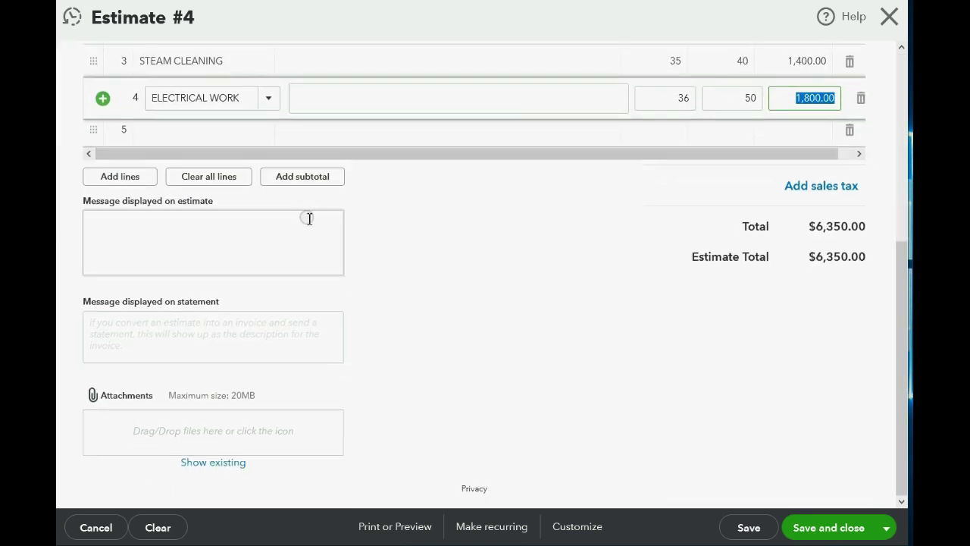
- Add the message 'invoice deposit method', save and close Estimate #4, and return to the slides
left_click(308, 217)
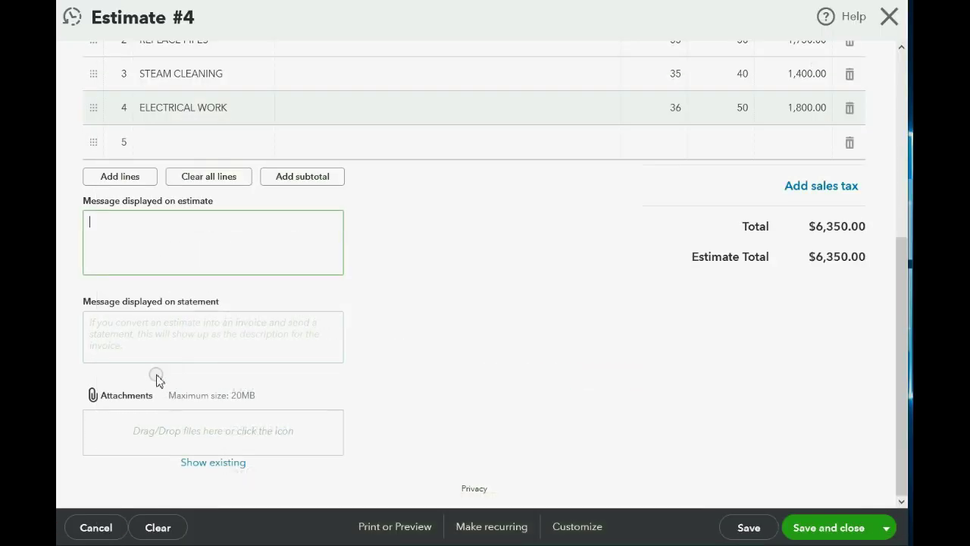
left_click(152, 247)
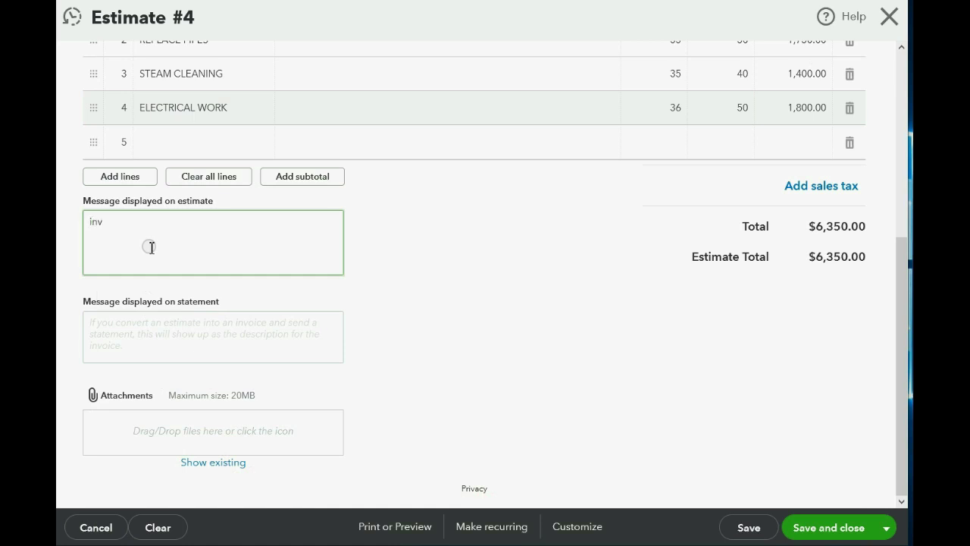
type("invoice deposit method")
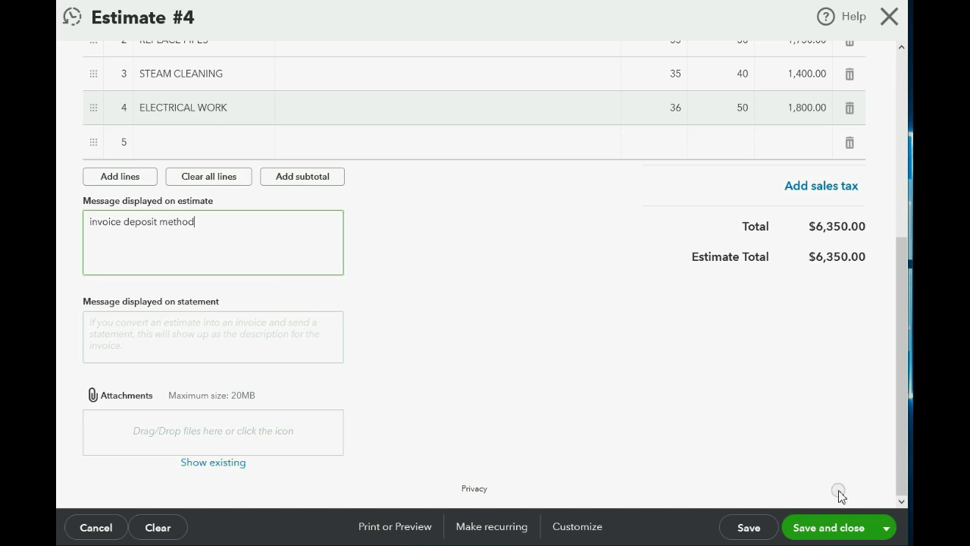
left_click(833, 528)
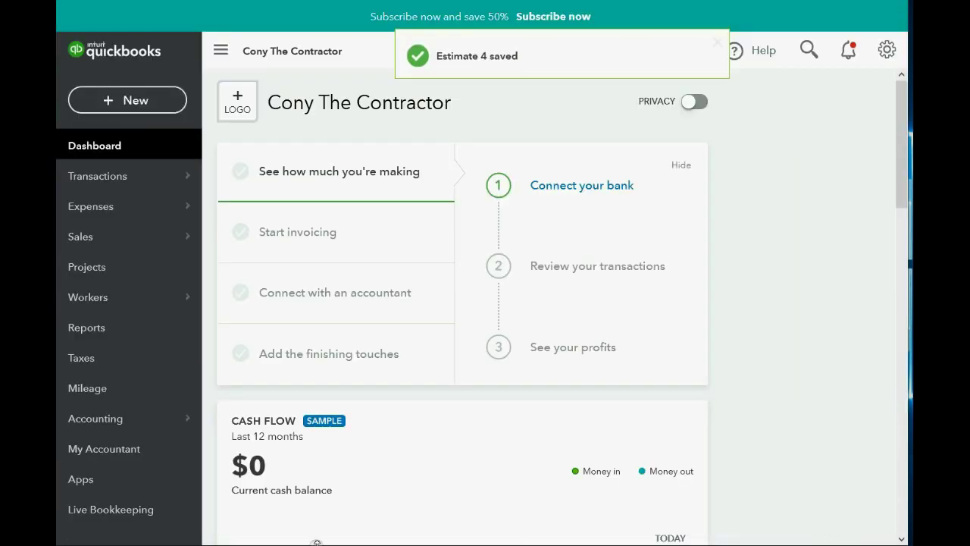
key("alt+Tab")
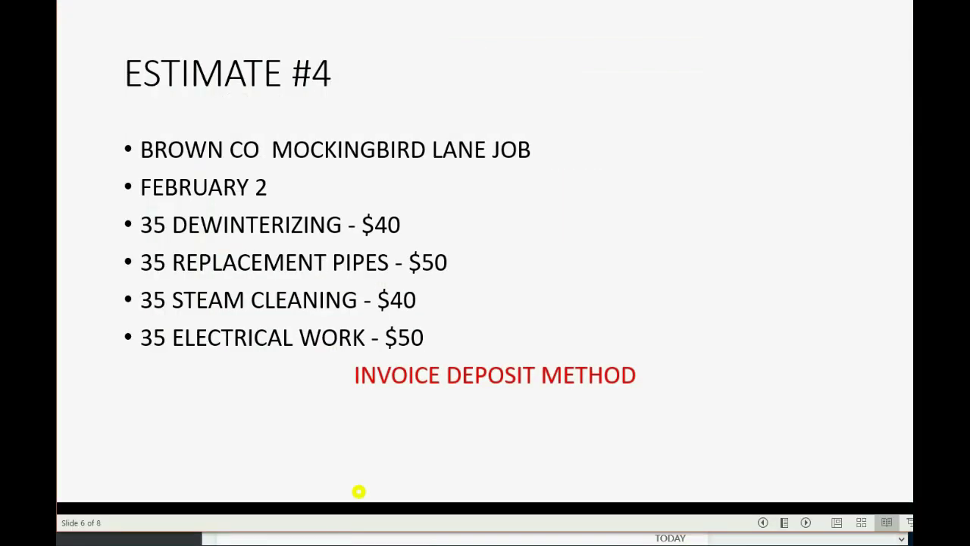
- Advance to slide 7 and reveal the 'REMEMBER.....?' and 'TRANSACTION LIST BY CUSTOMER' bullets
left_click(360, 492)
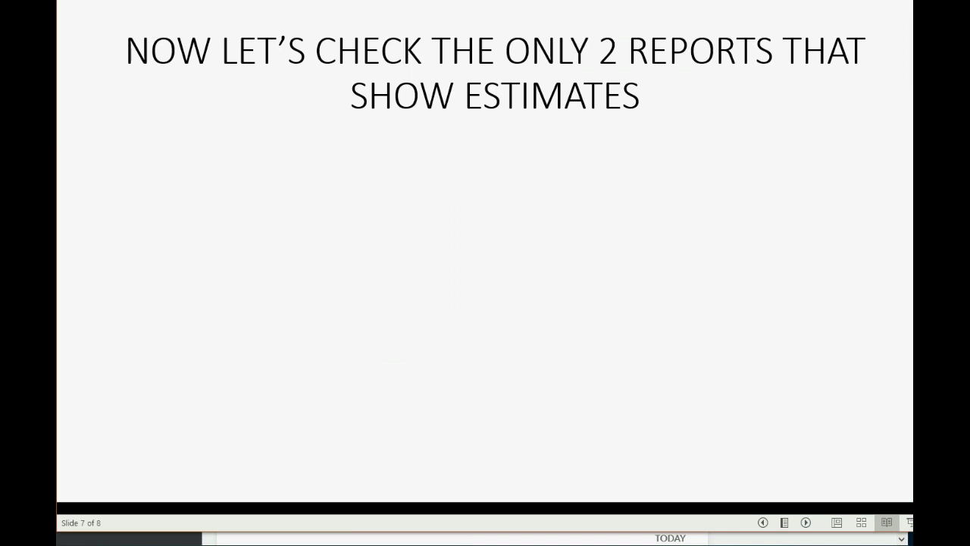
left_click(330, 410)
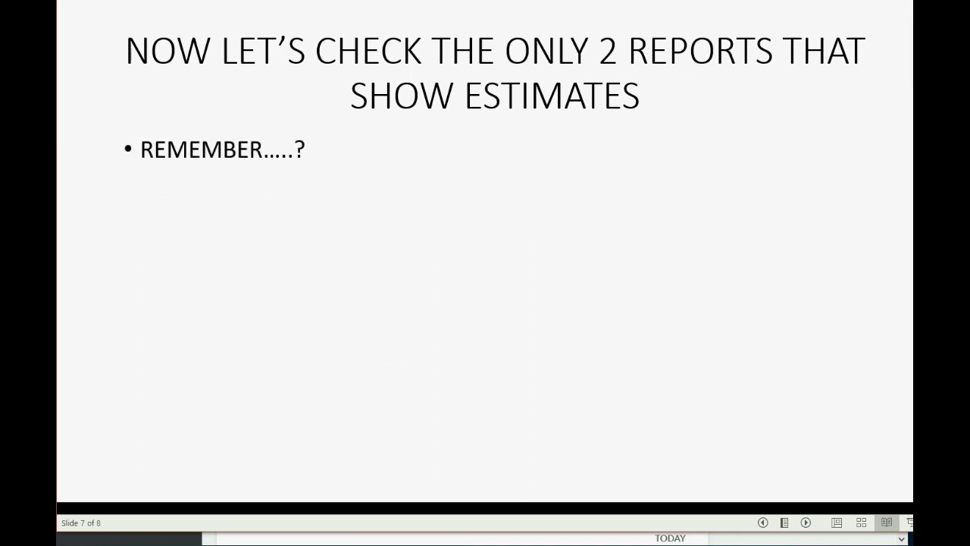
key("Right")
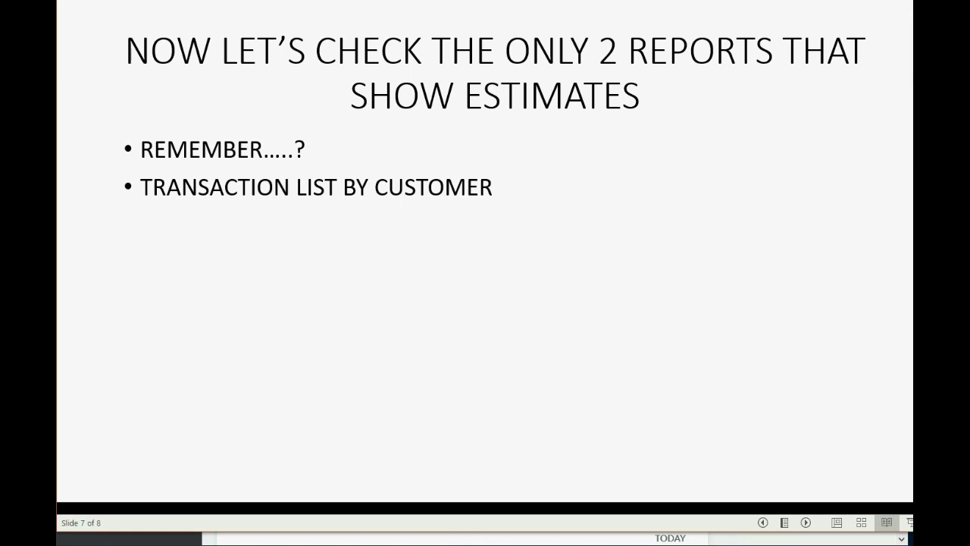